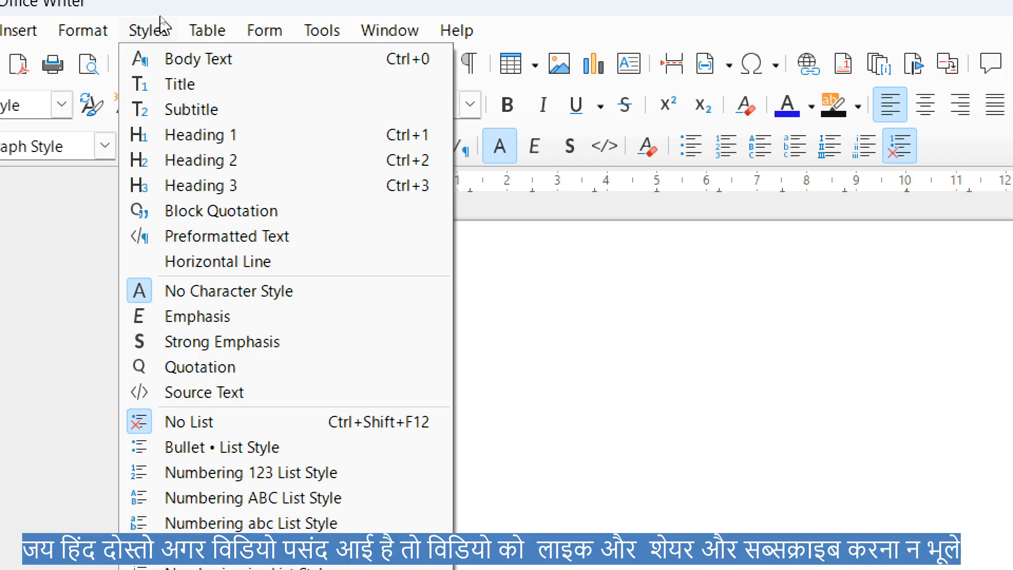
key(super+minus)
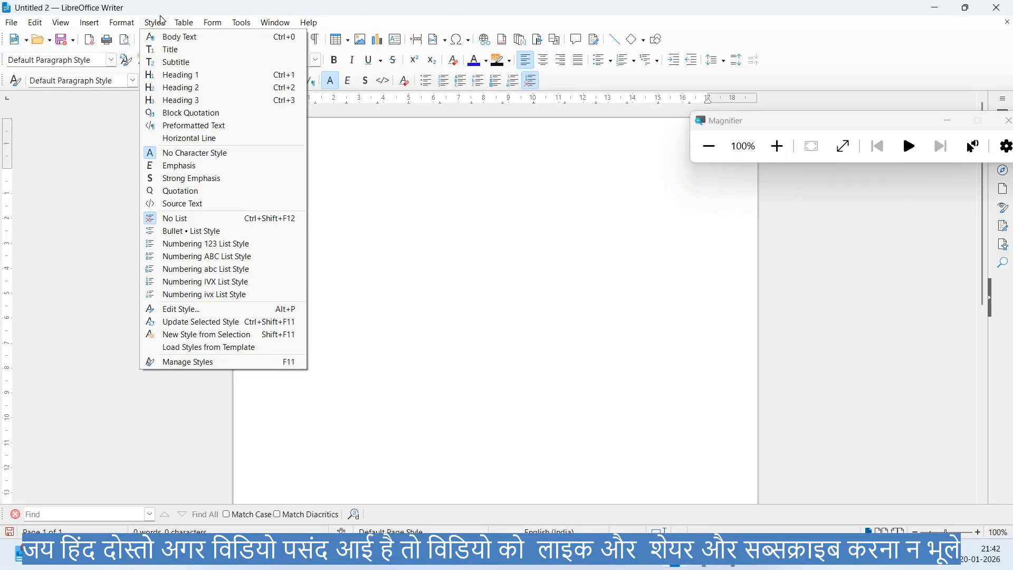
mouse_move(116, 18)
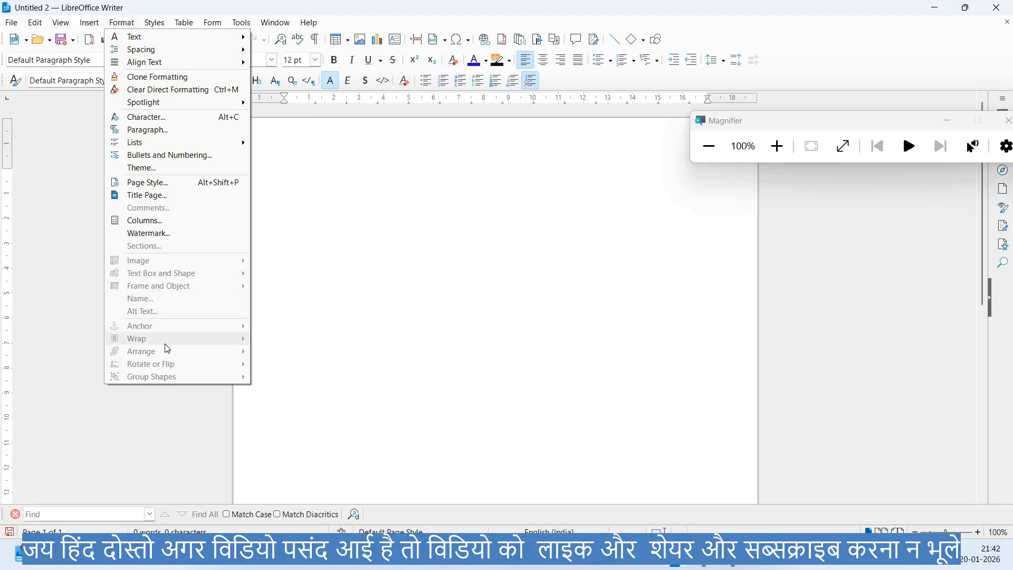
click(376, 267)
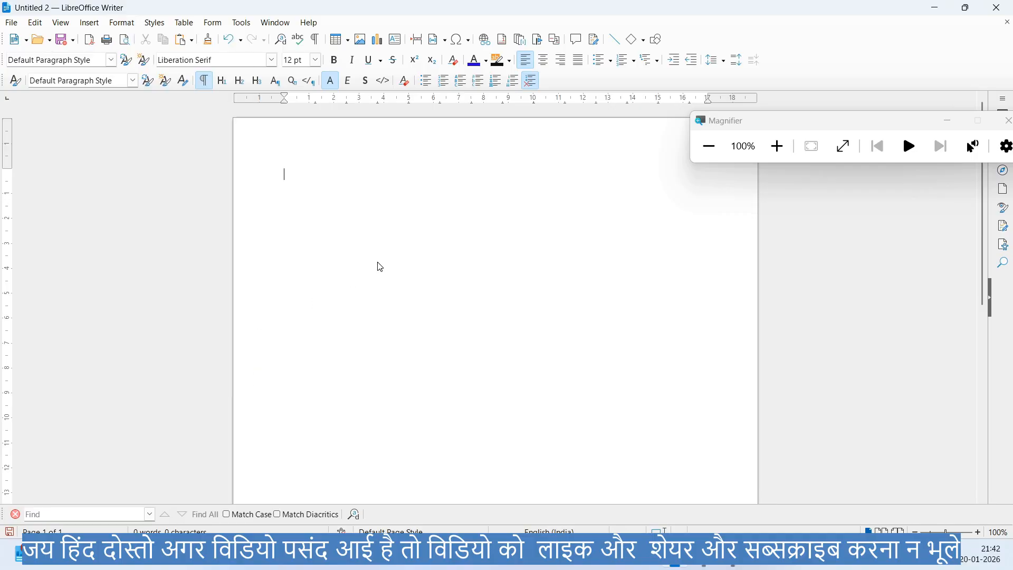
click(156, 23)
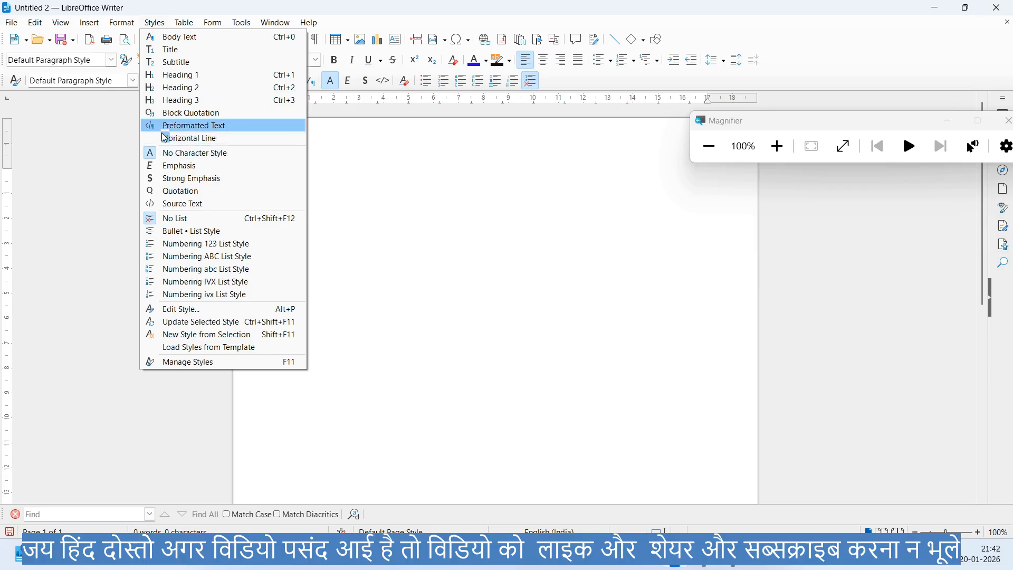
click(454, 234)
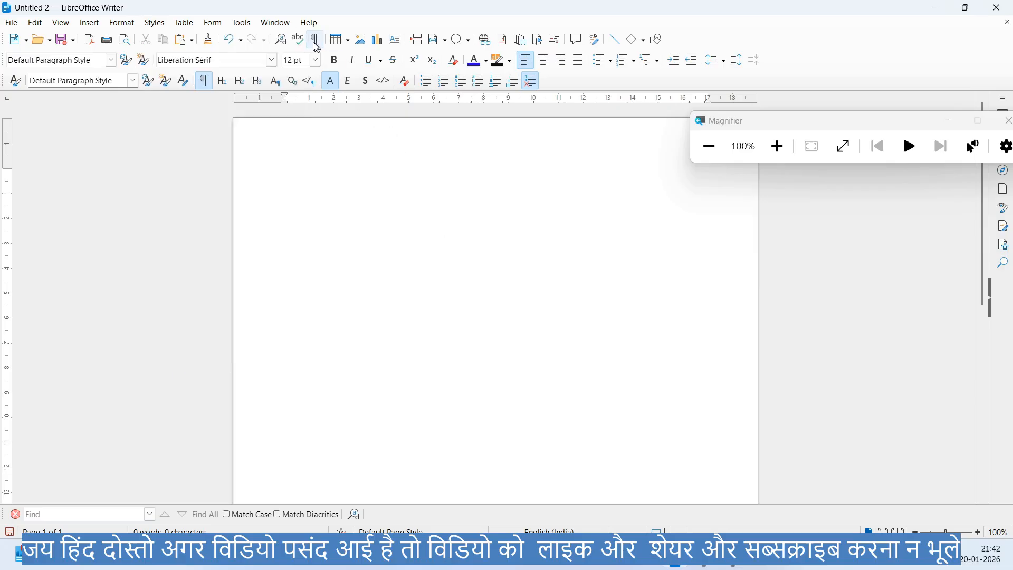
click(153, 24)
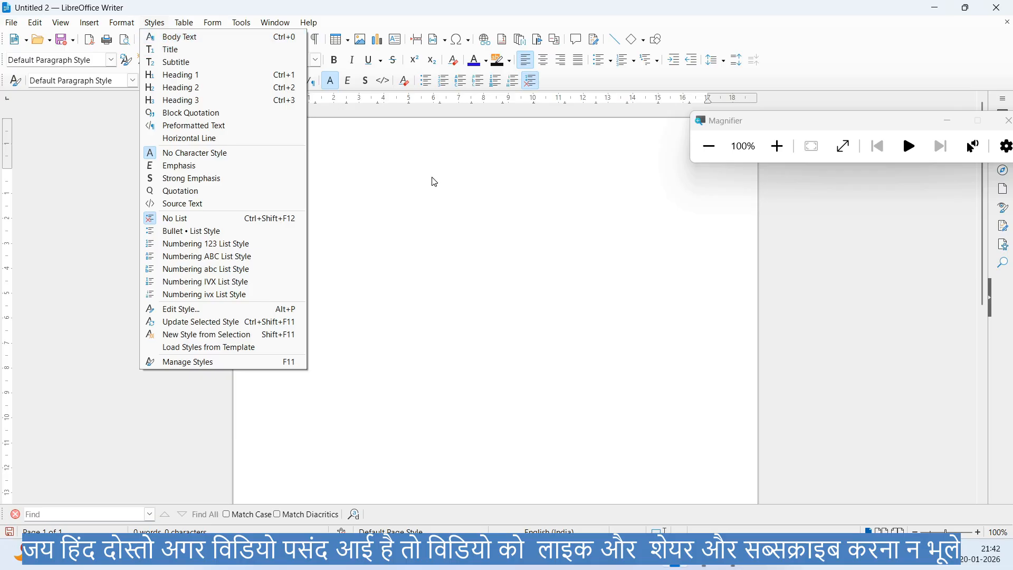
- Fill the blank document with the dummy text by expanding the AutoText shortcut "dt"
click(448, 319)
text(dt)
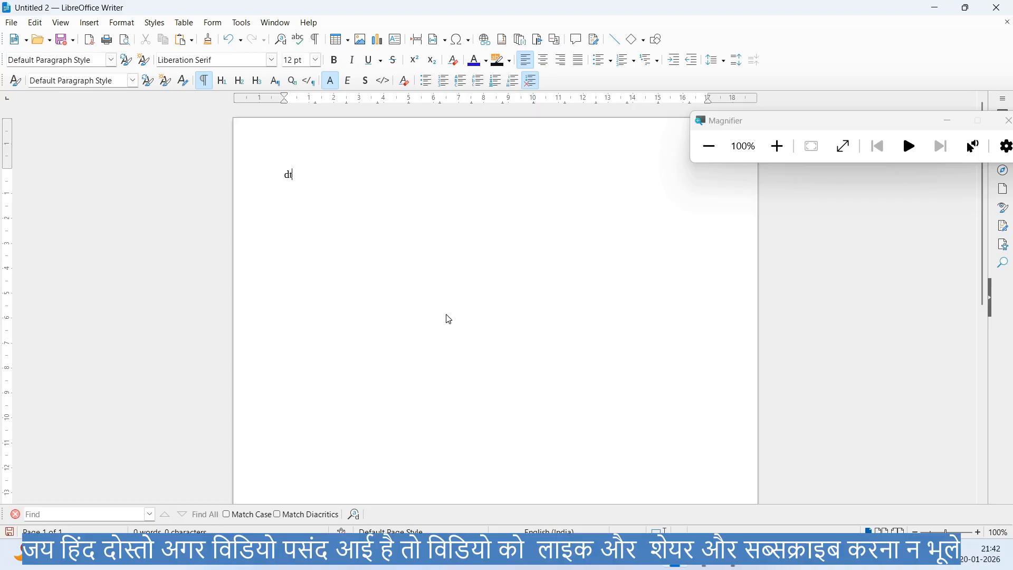
key(F3)
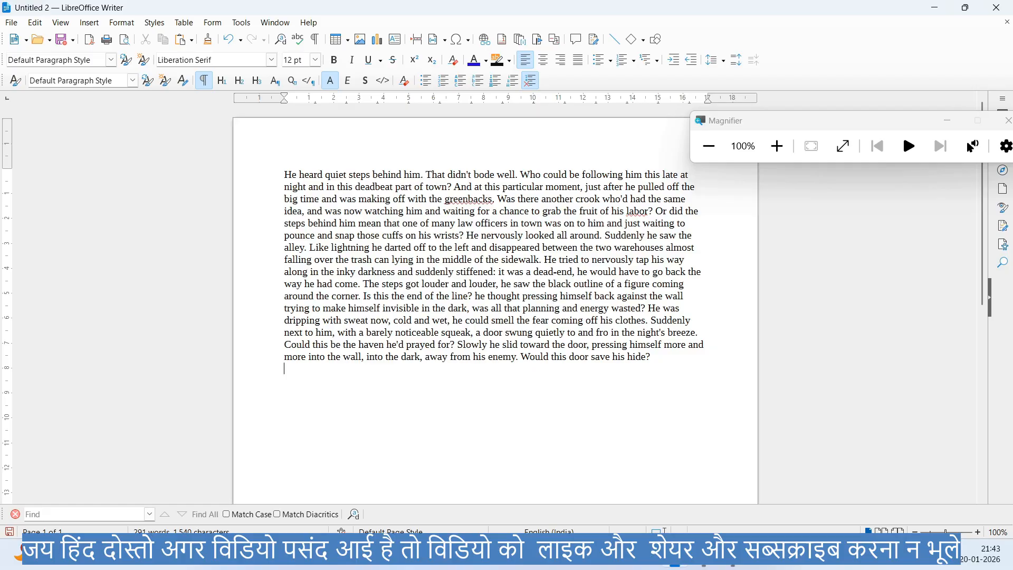
- Apply the Body Text paragraph style to the whole document text, and undo it
key(ctrl+a)
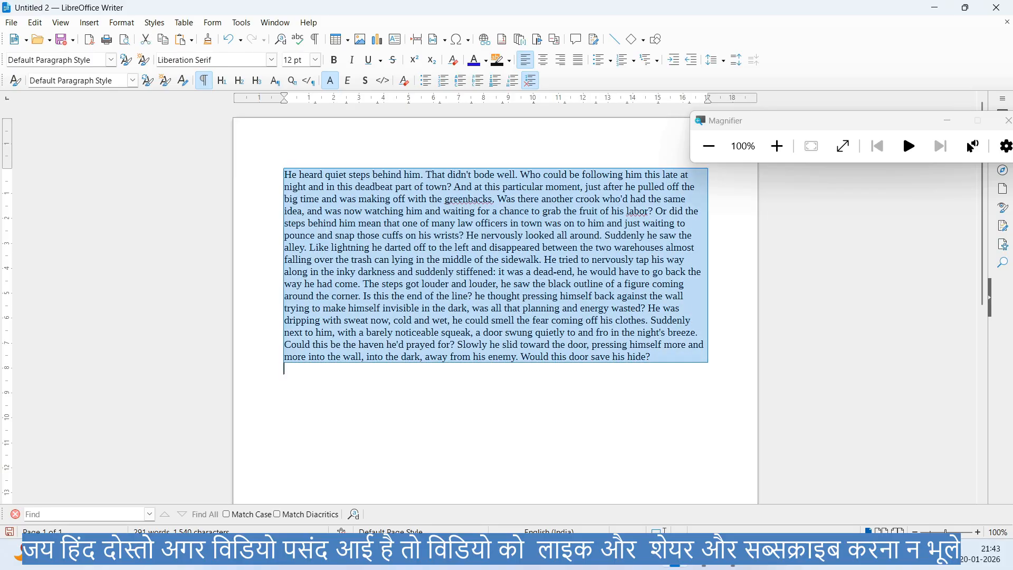
click(159, 24)
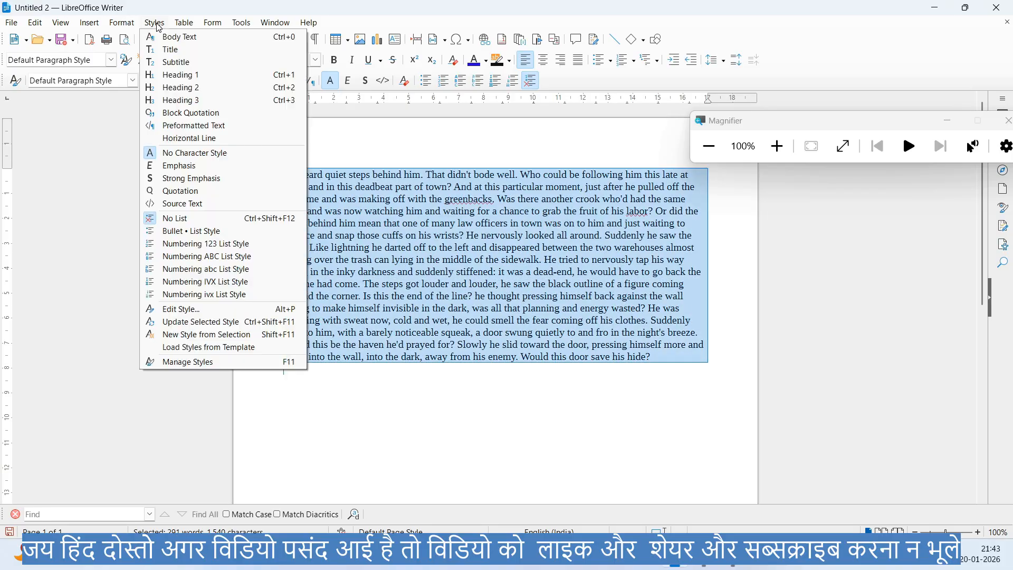
click(166, 36)
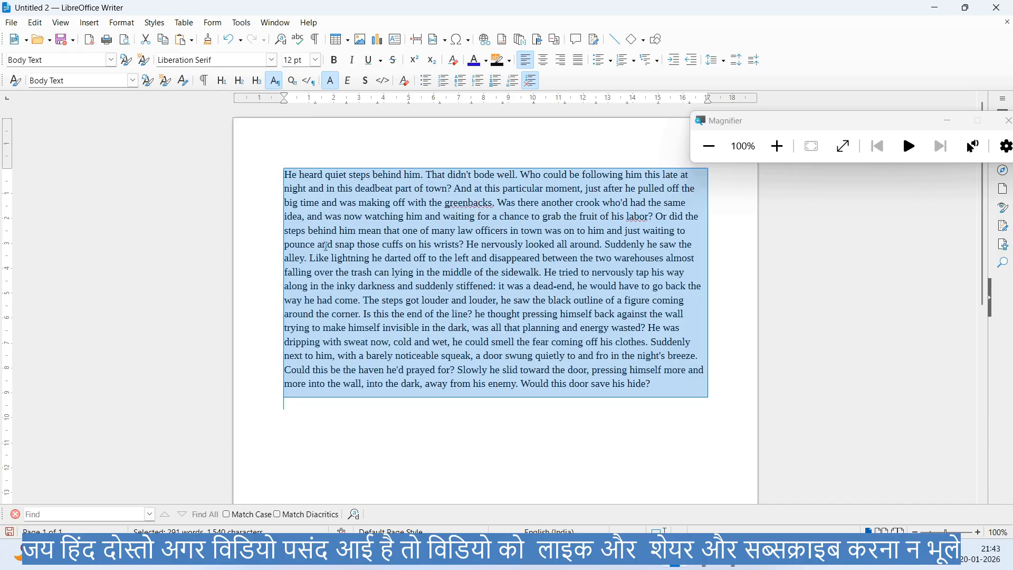
key(ctrl+z)
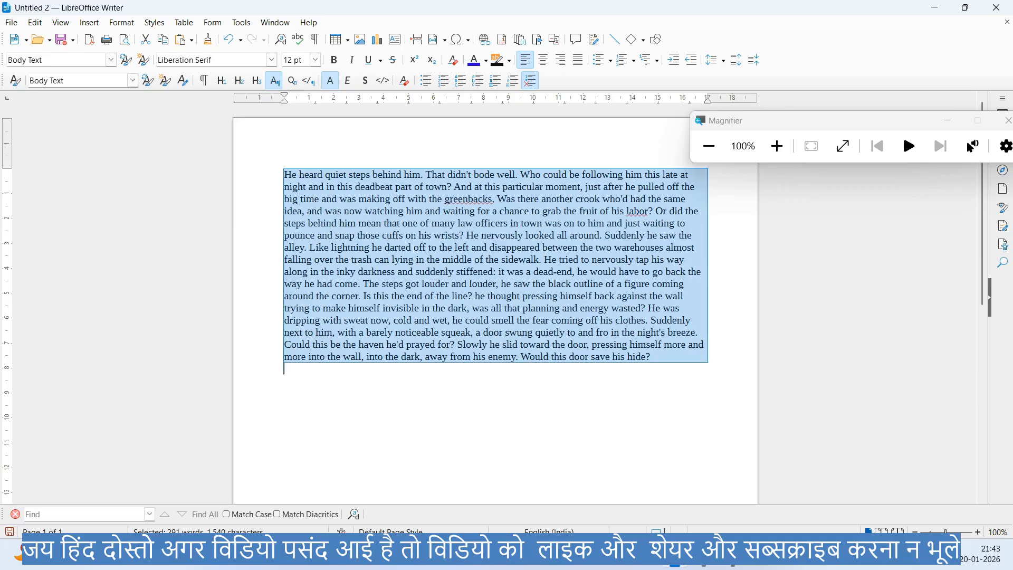
- Insert several blank lines above the dummy text paragraph to make room for a heading
click(150, 23)
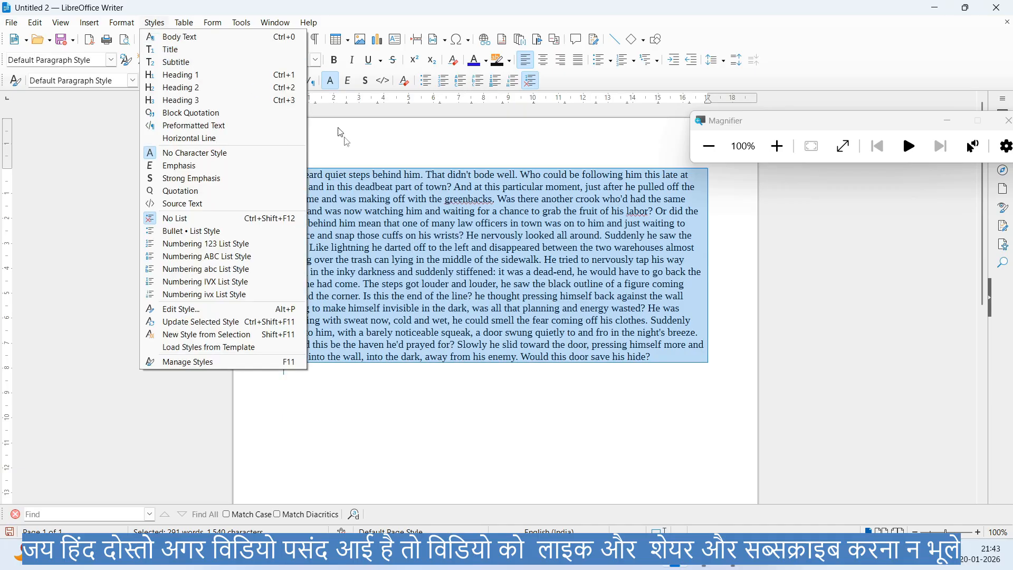
click(388, 190)
click(386, 188)
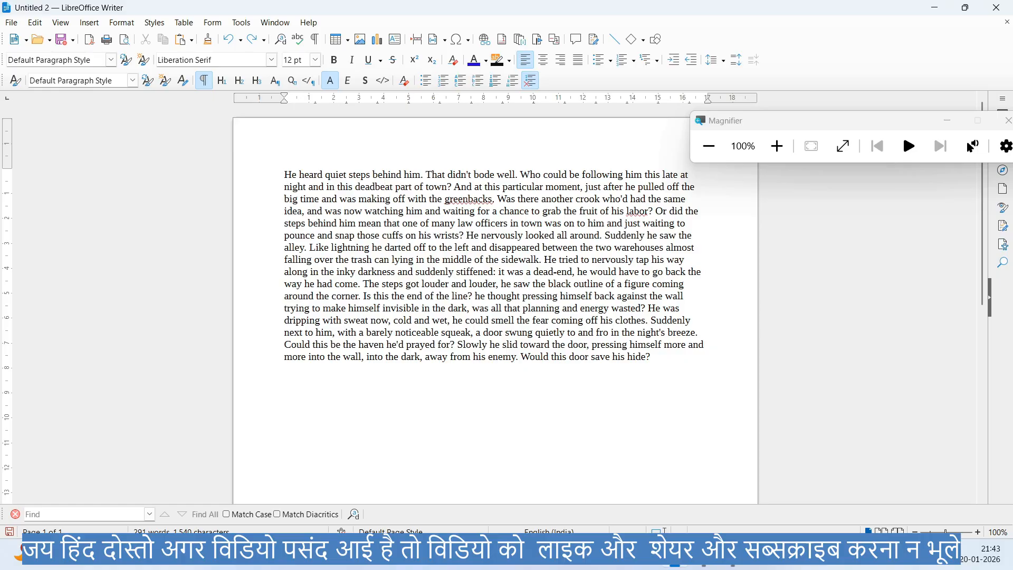
key(Return)
key(Return)
key(Return)
key(Return)
key(Return)
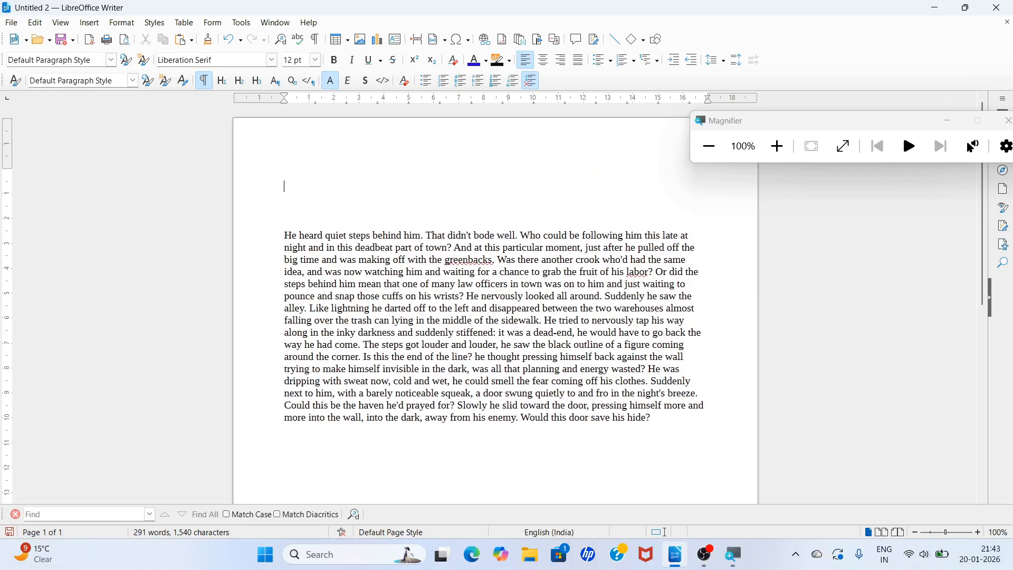
- Enter the heading text "S-Tech Future Academy" on an empty line above the paragraph
text(S-T)
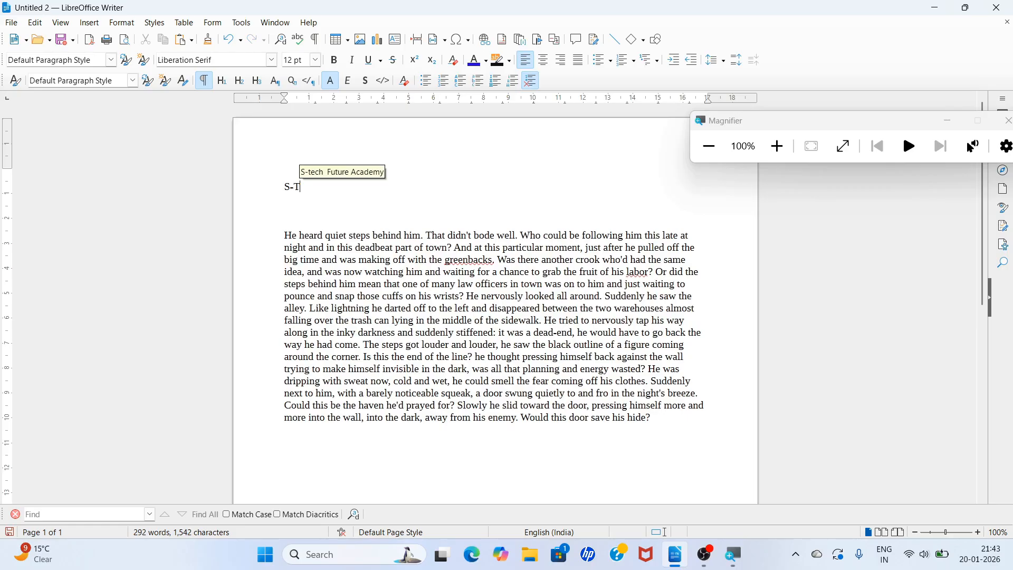
text(ech )
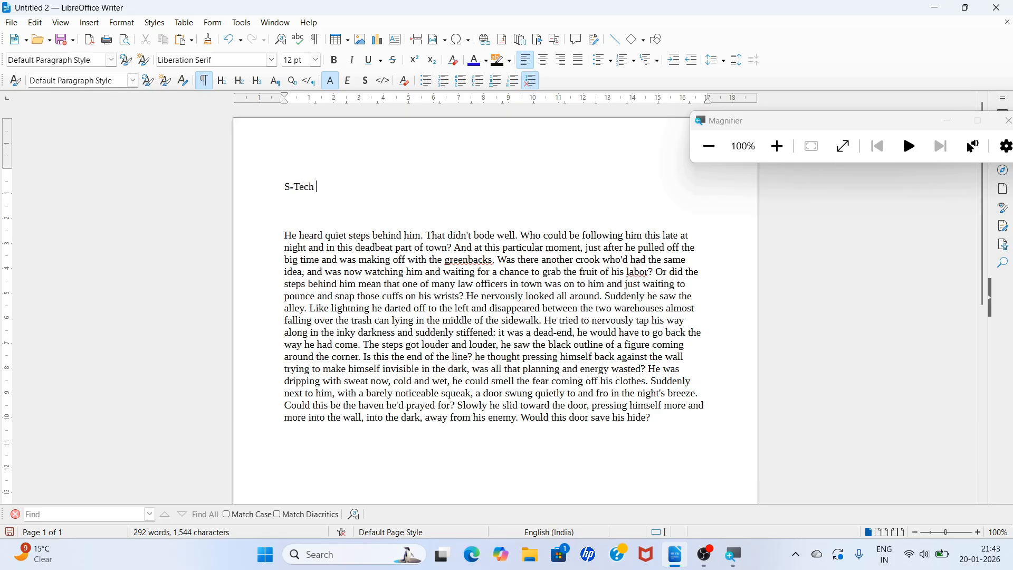
text(Future Academy)
- Select the whole "S-Tech Future Academy" line and center it horizontally
drag(284, 187, 408, 179)
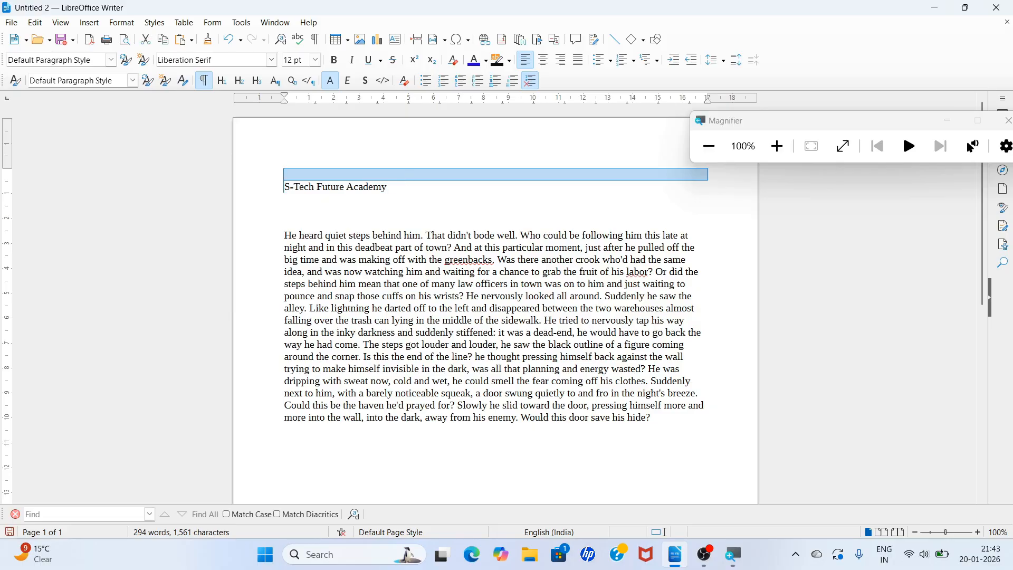
click(284, 187)
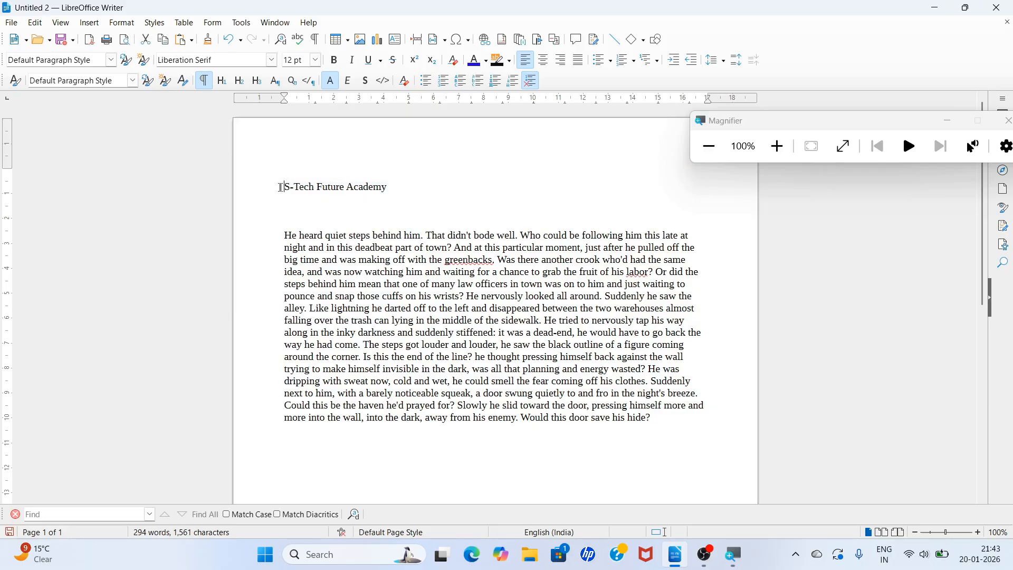
drag(284, 187, 369, 188)
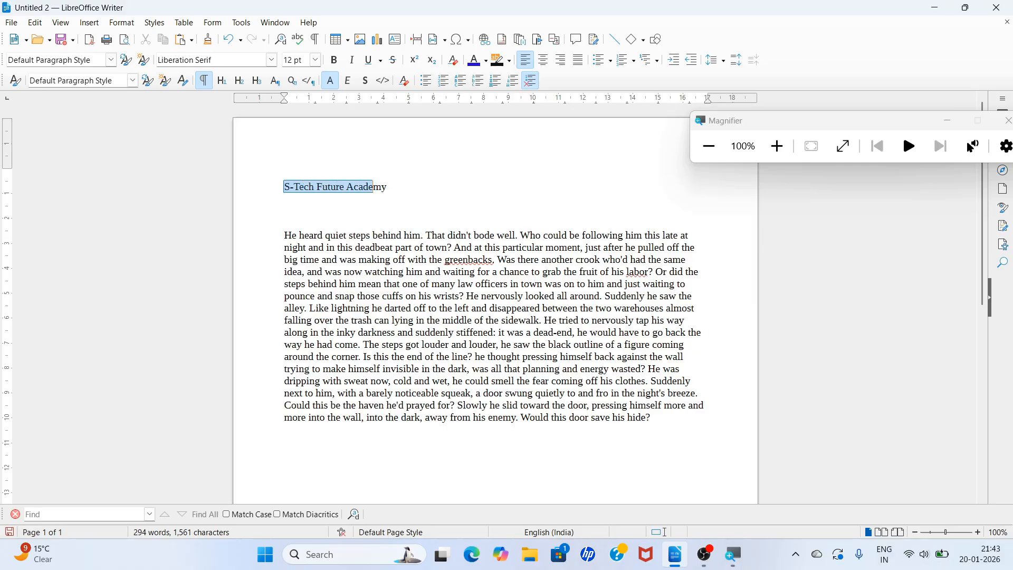
triple_click(369, 188)
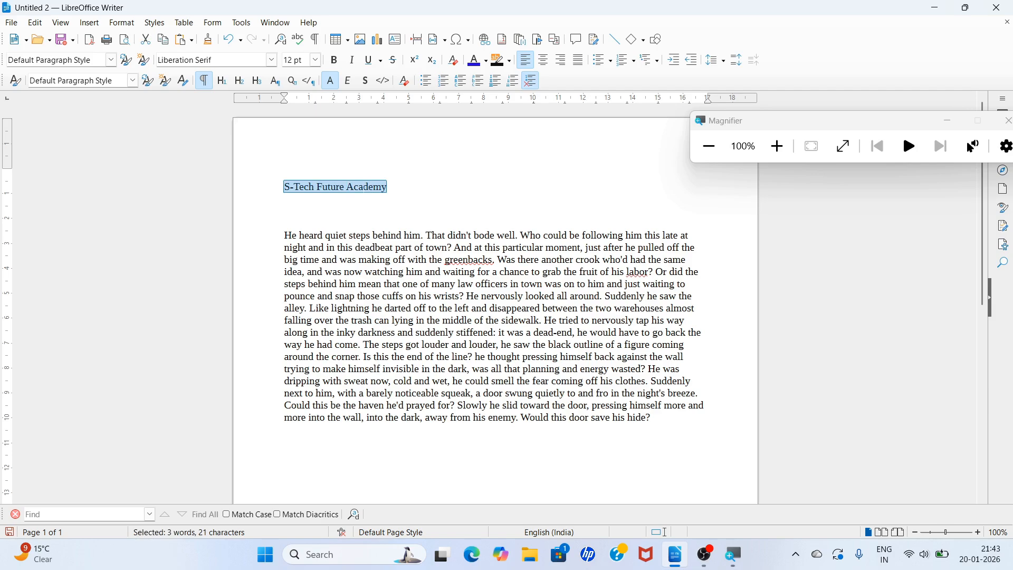
key(ctrl+e)
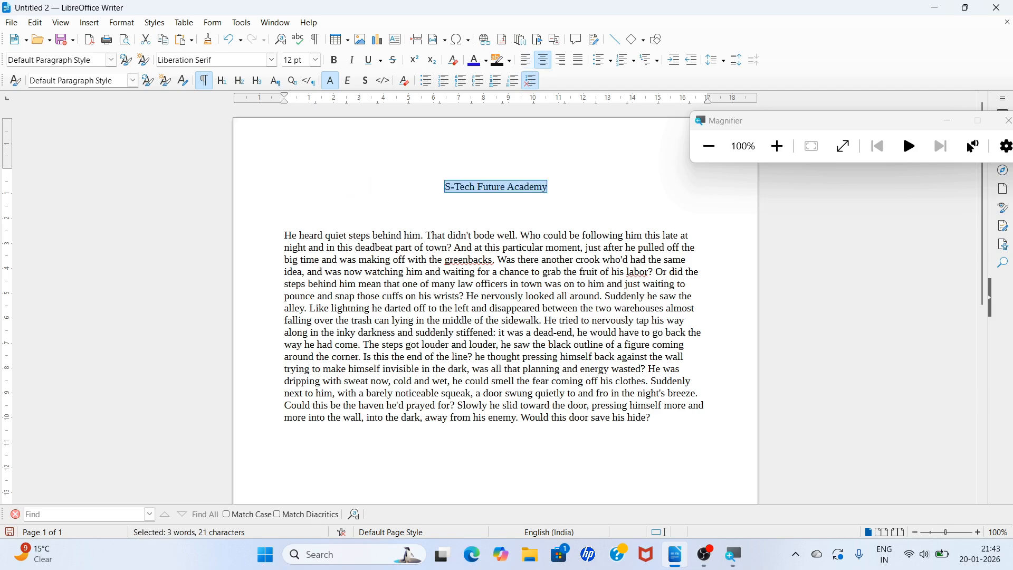
- Apply the Title paragraph style to the "S-Tech Future Academy" heading
click(165, 24)
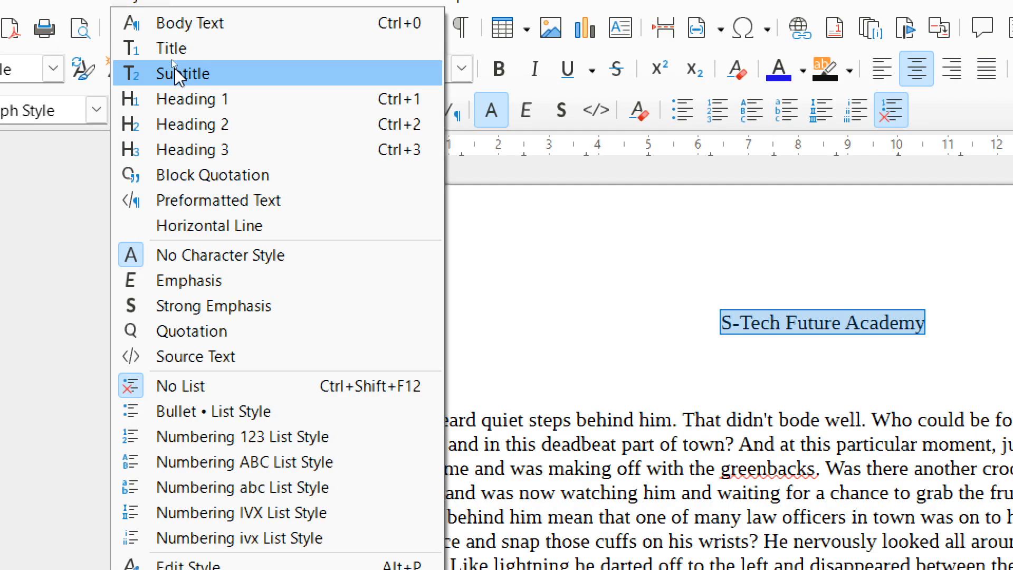
key(super+minus)
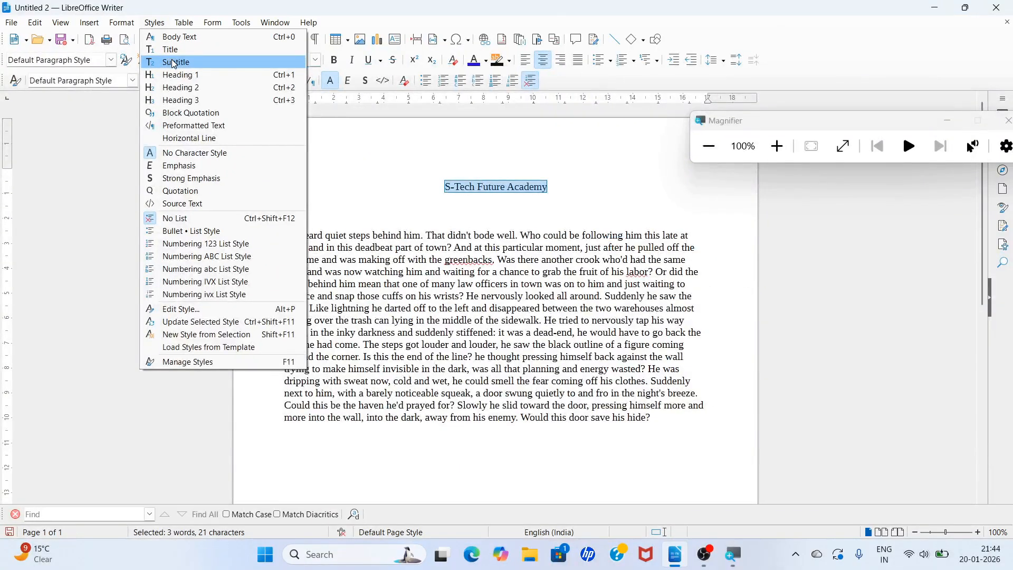
click(163, 49)
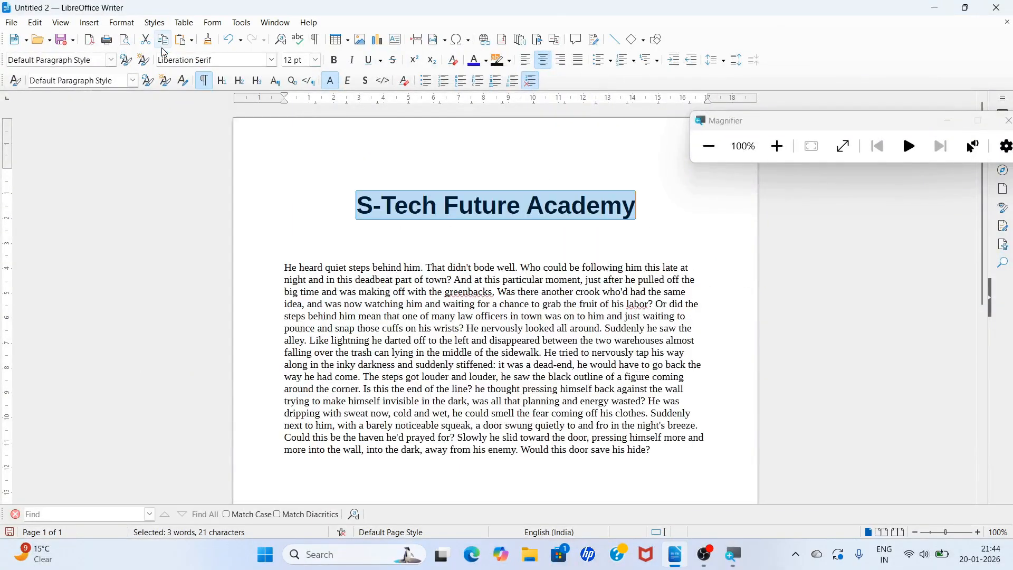
- Change the "S-Tech Future Academy" heading to the Subtitle paragraph style
click(284, 228)
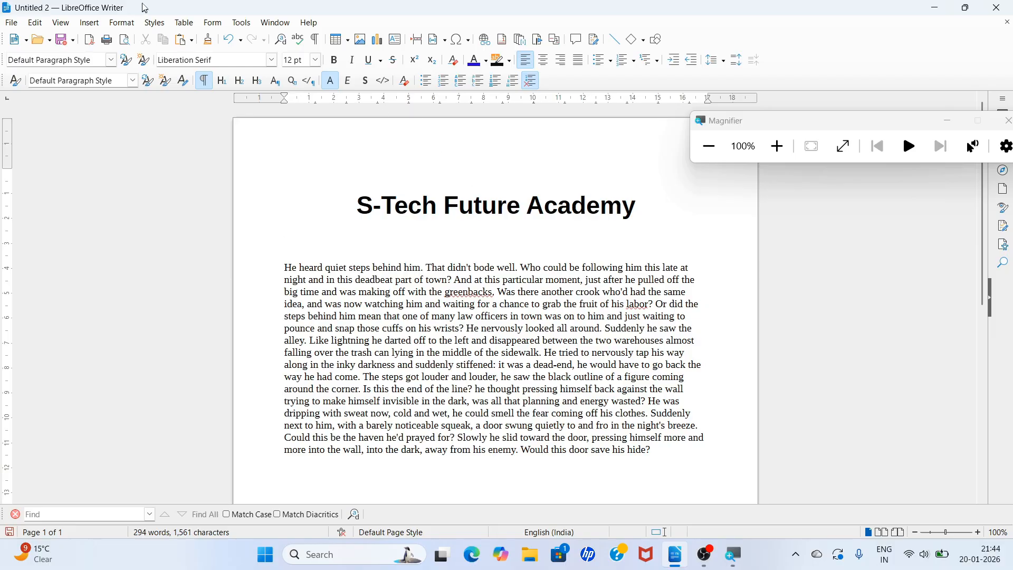
click(154, 23)
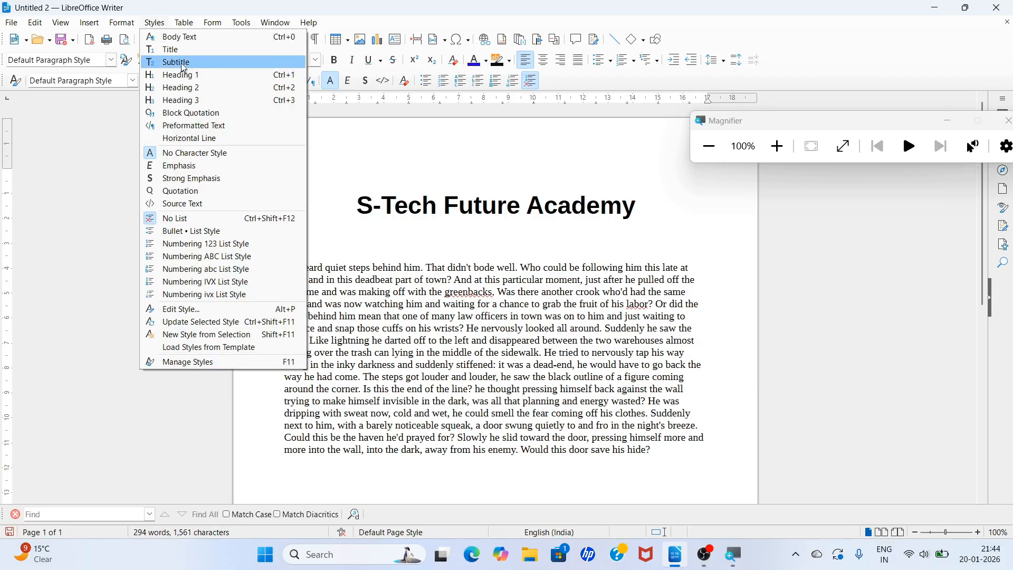
click(355, 159)
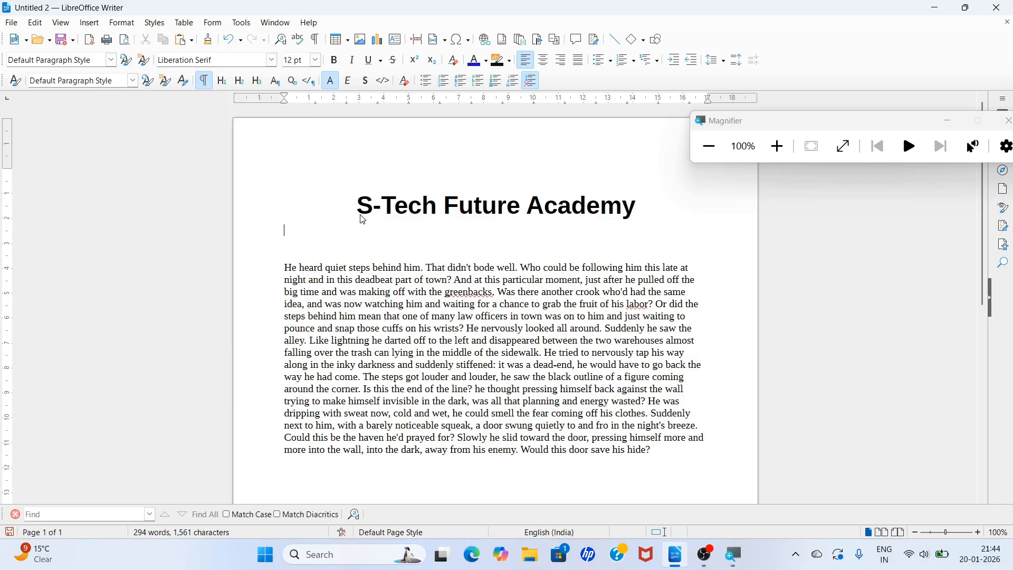
drag(356, 206, 636, 206)
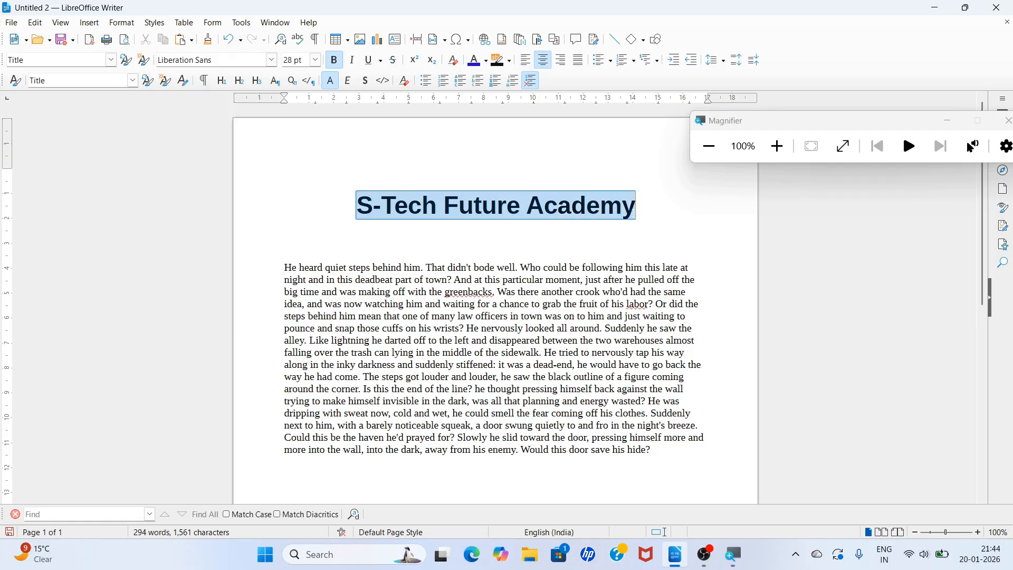
click(157, 24)
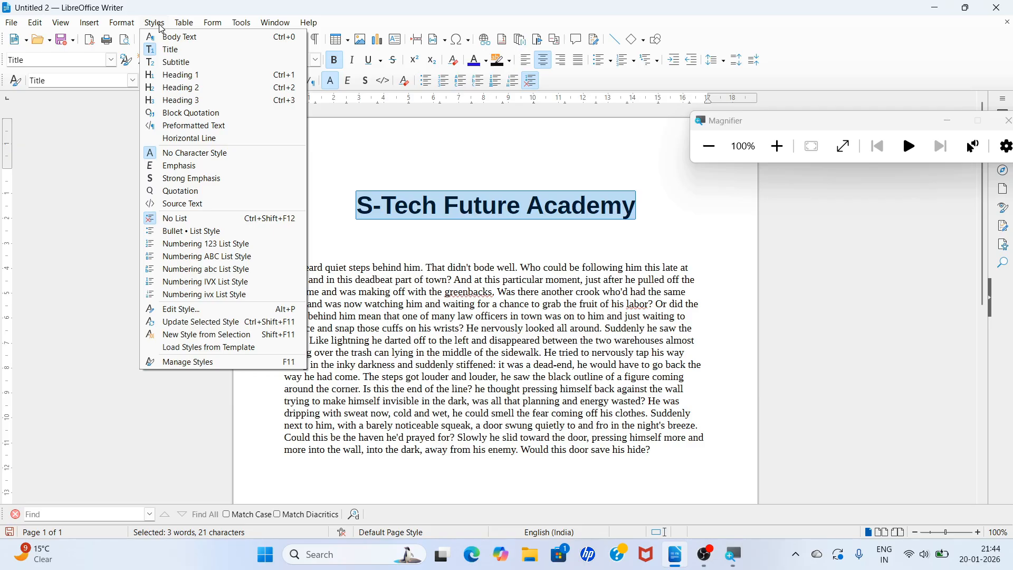
click(172, 63)
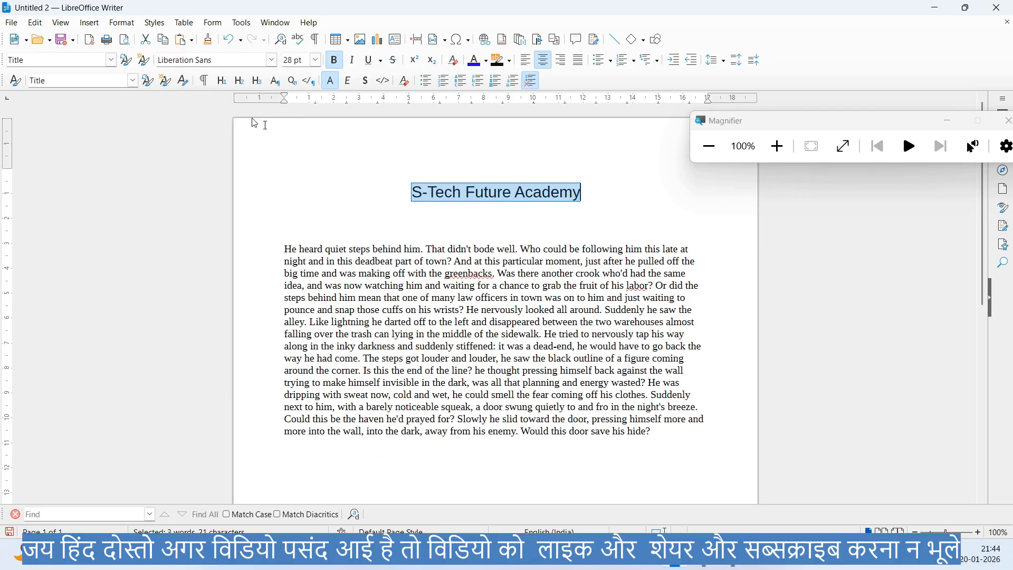
- Break the dummy text paragraph after "He heard" so that these words stand on their own line
click(284, 224)
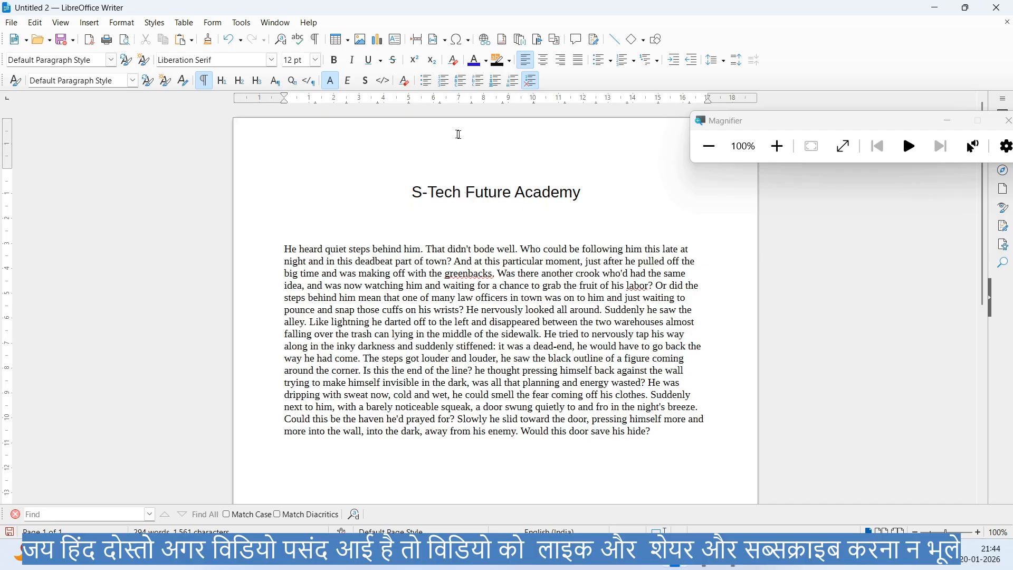
click(154, 22)
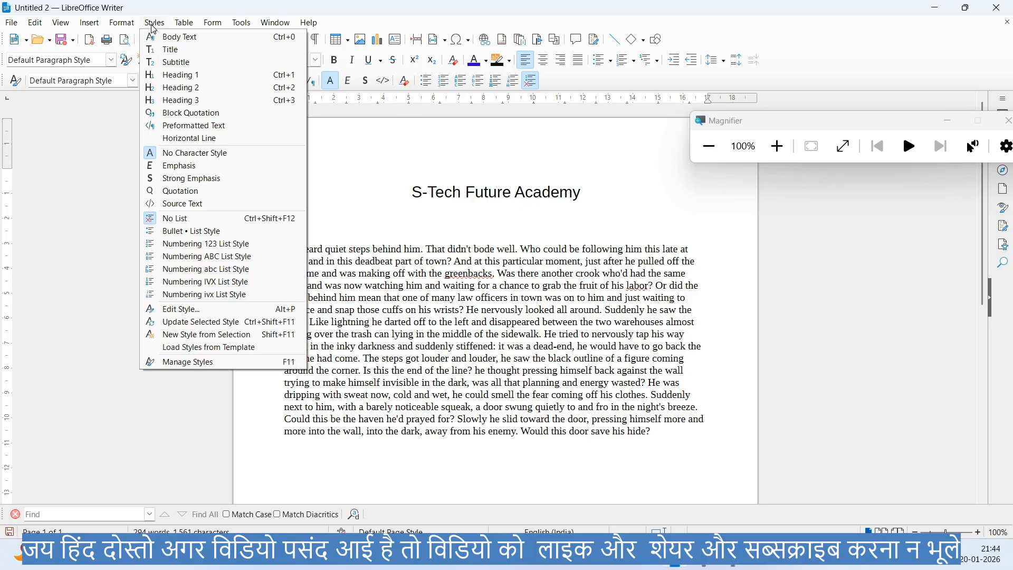
click(444, 217)
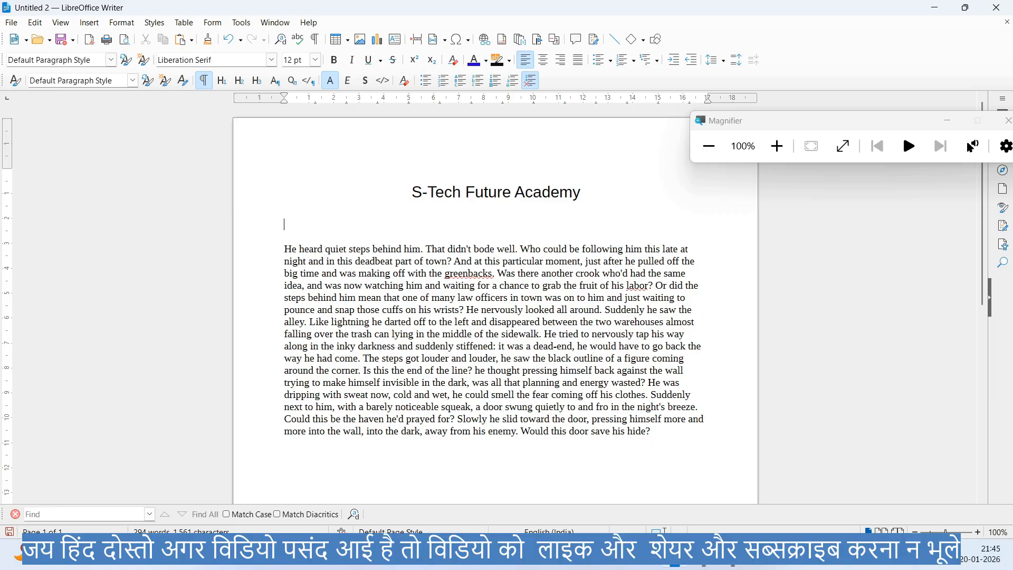
key(Return)
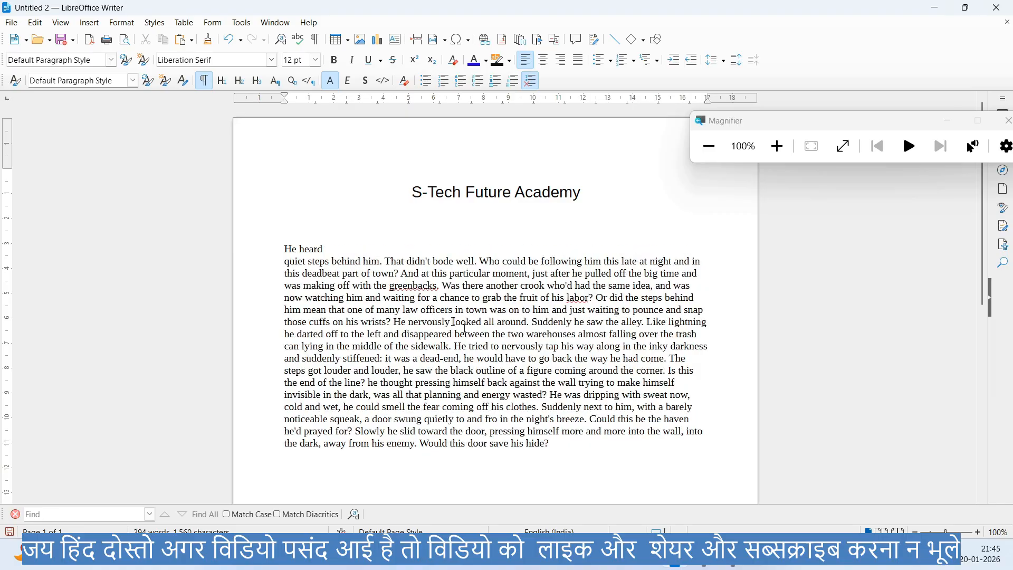
- Break the dummy text after "disappeared between" and "the two", leaving "the two" on its own line below a blank line
key(Return)
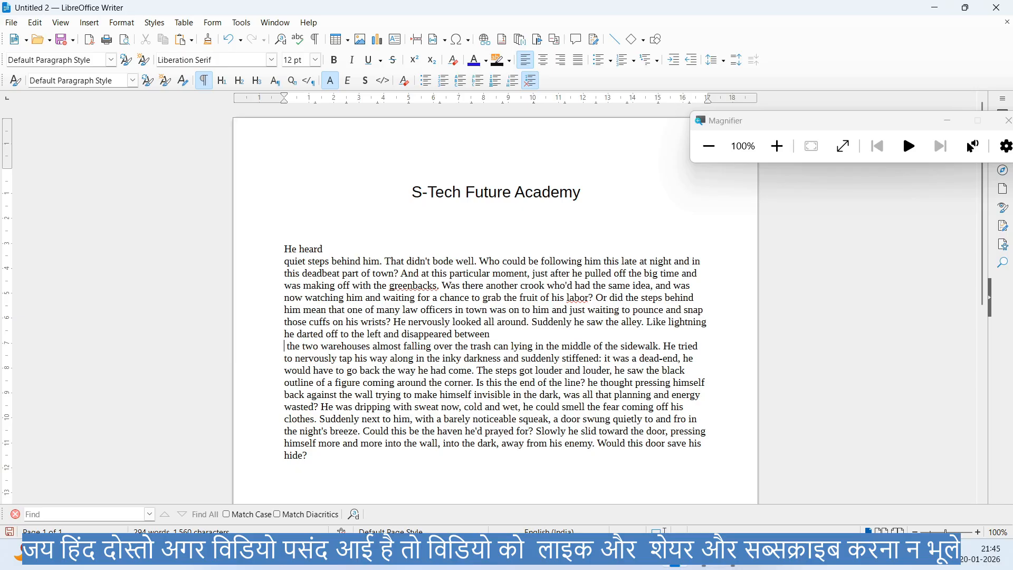
key(Return)
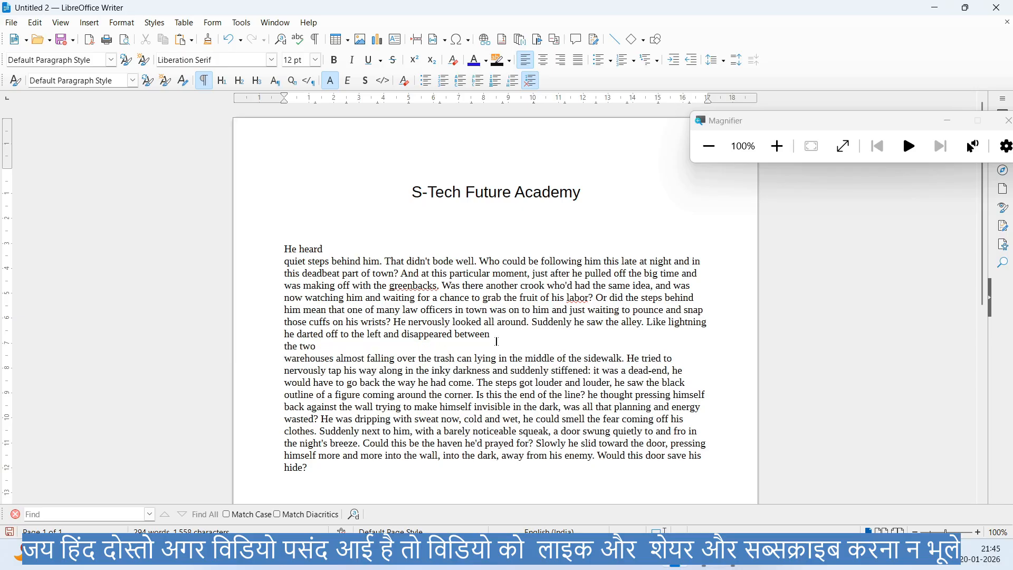
key(Up)
key(Return)
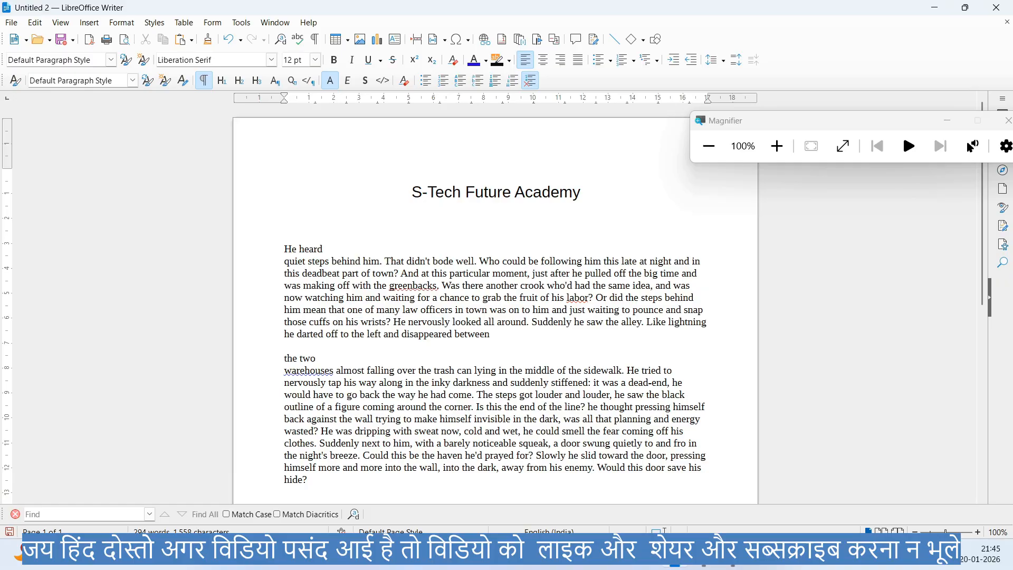
- Break the dummy text after "Is this" and "the end", leaving "the end" on its own line below a blank line
key(Return)
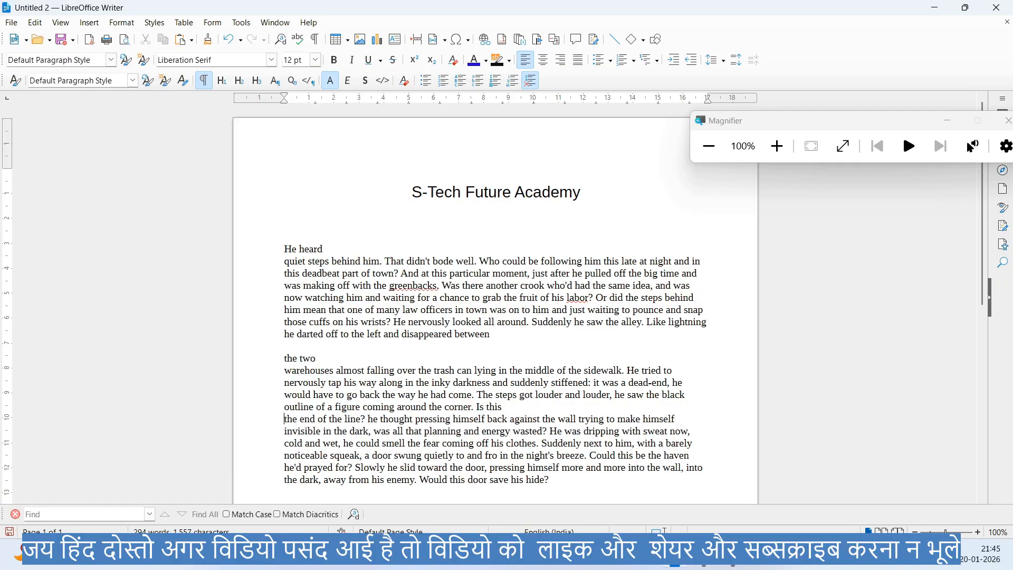
key(Return)
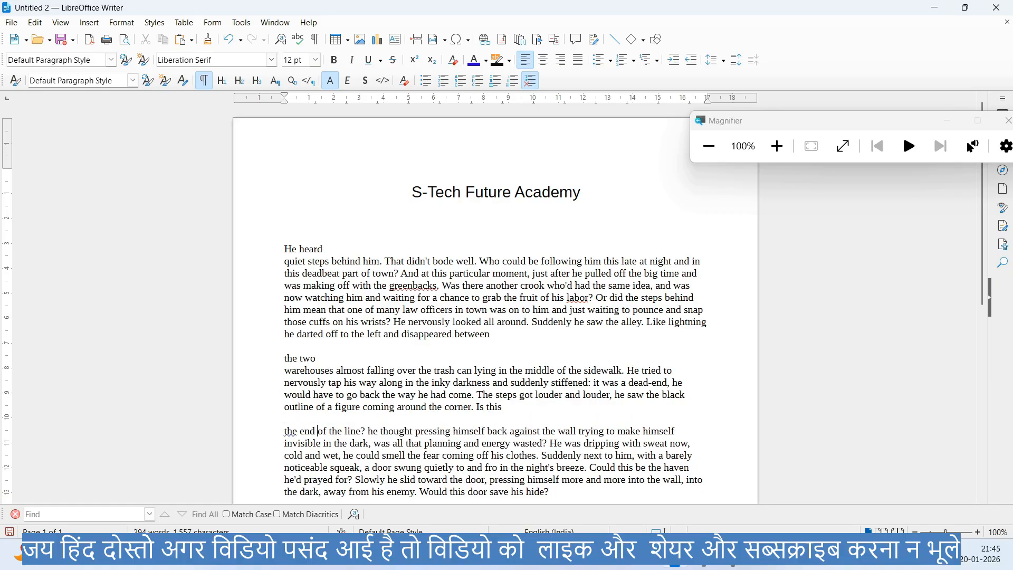
key(Return)
scroll(496, 304, down, 4)
scroll(496, 305, up, 2)
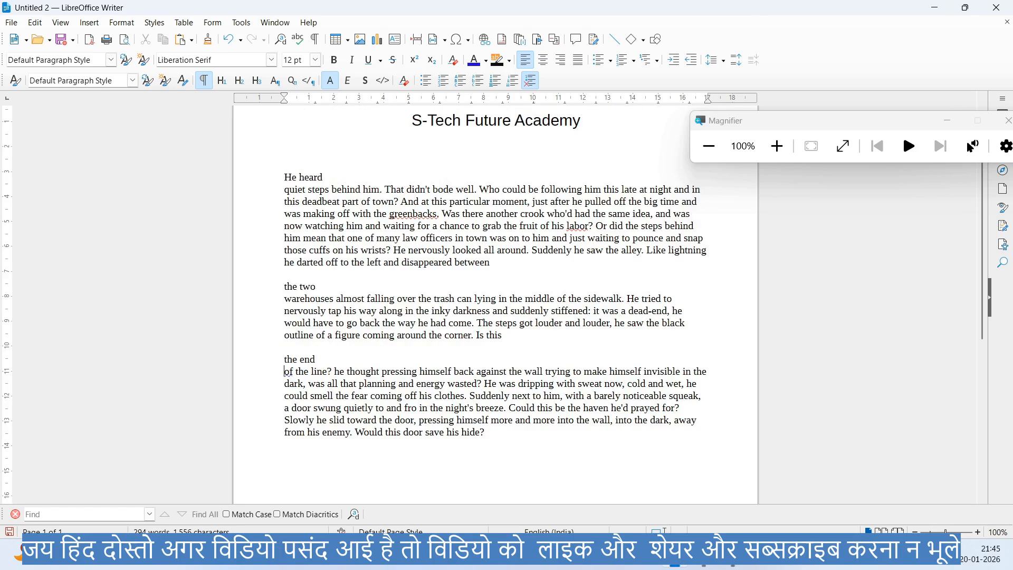
- Select the "He heard" line and try the Block Quotation and Heading 1 paragraph styles on it, undoing each one
drag(284, 177, 324, 177)
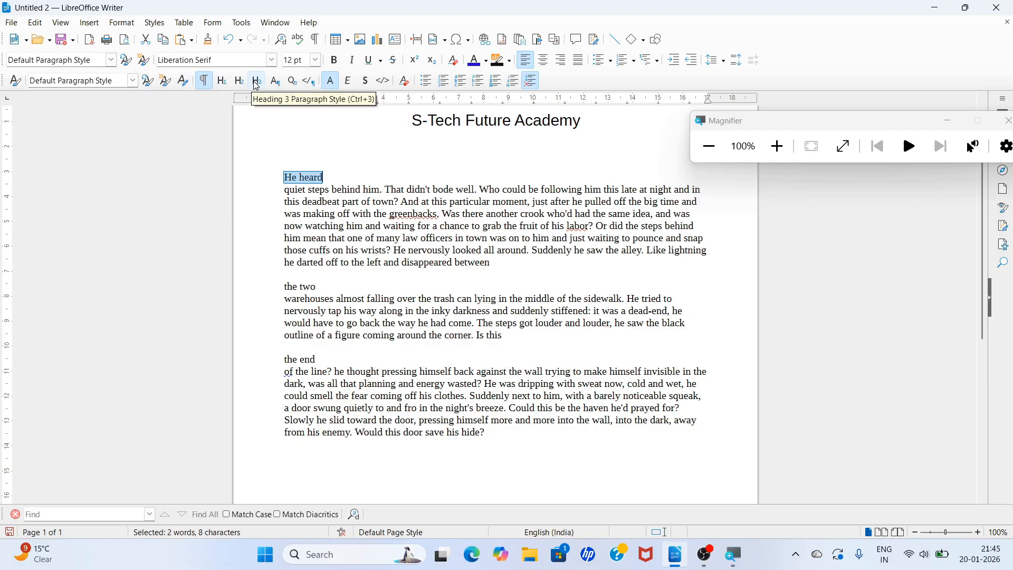
click(154, 23)
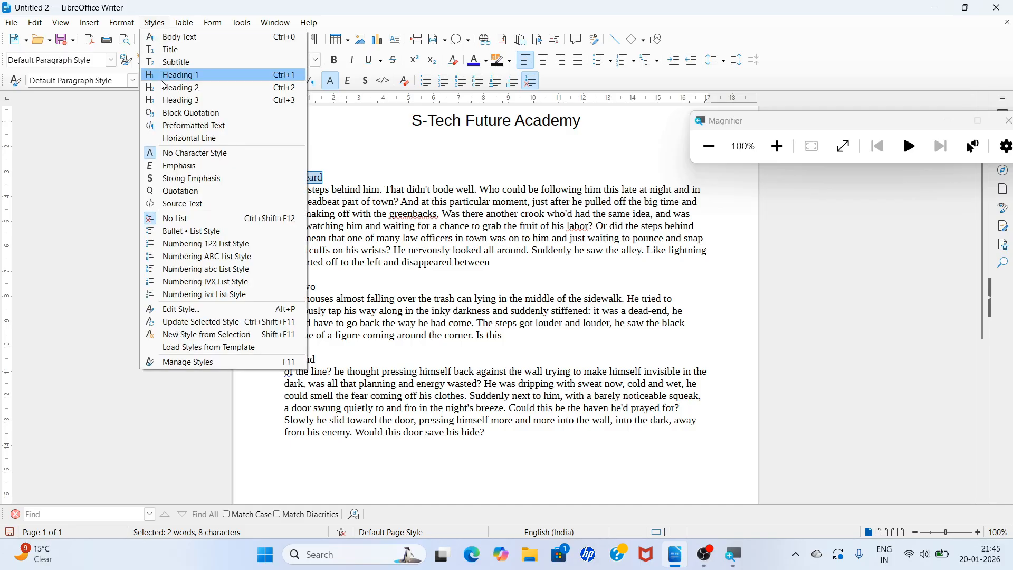
click(191, 113)
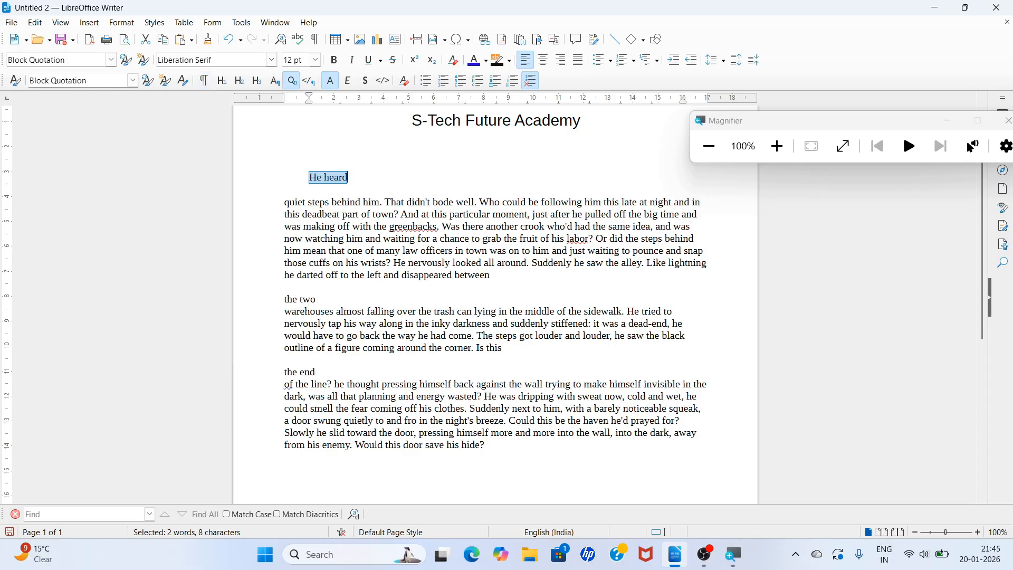
key(ctrl+z)
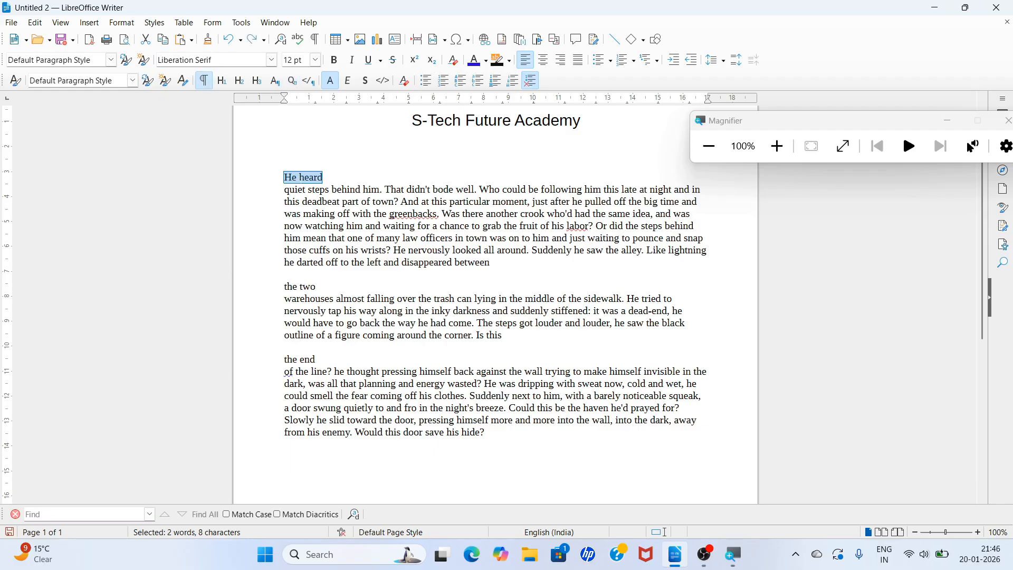
key(ctrl+1)
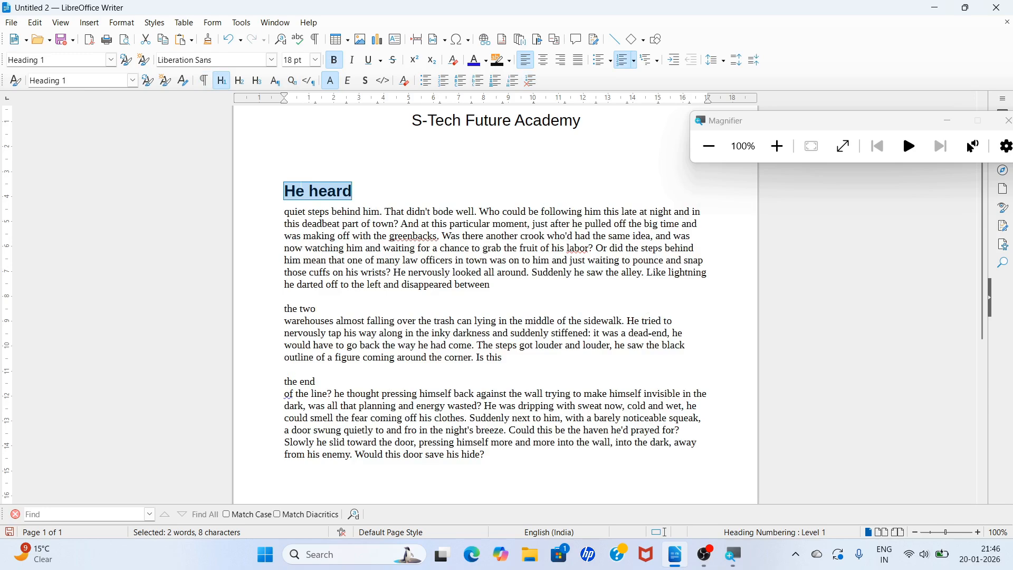
key(ctrl+z)
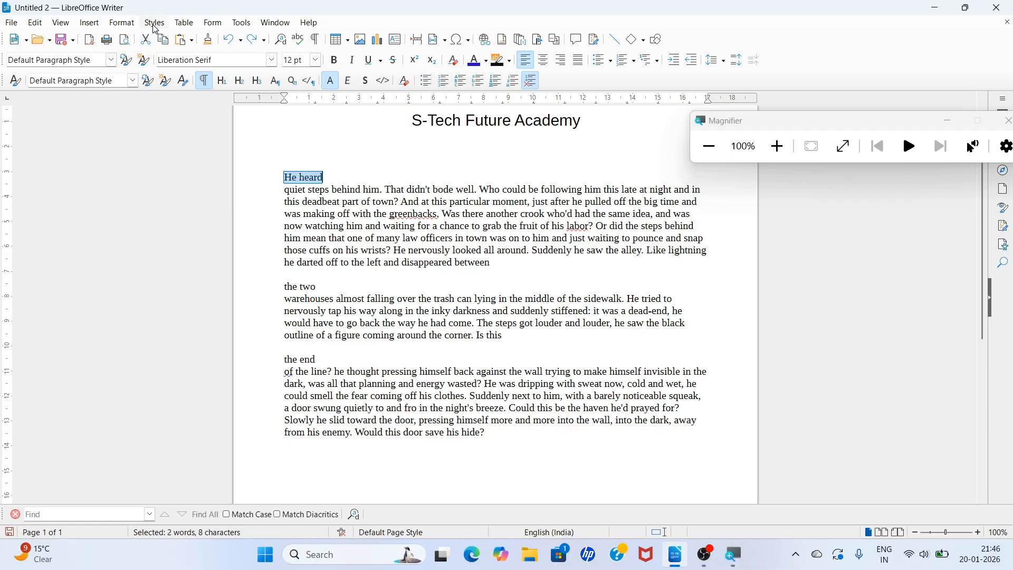
- Apply the Heading 1 paragraph style to the "He heard" line and clear the selection
click(155, 24)
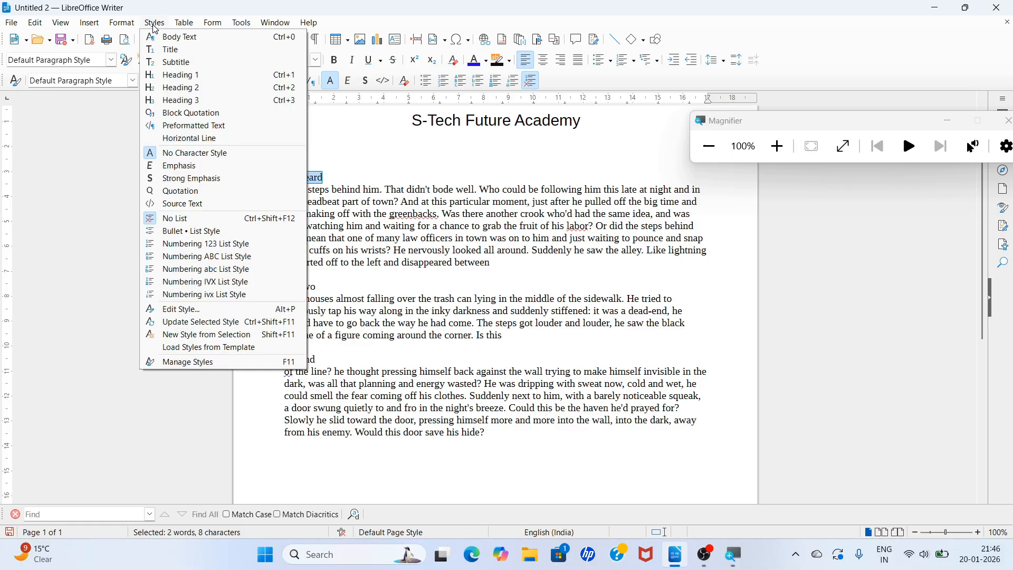
click(174, 79)
click(345, 231)
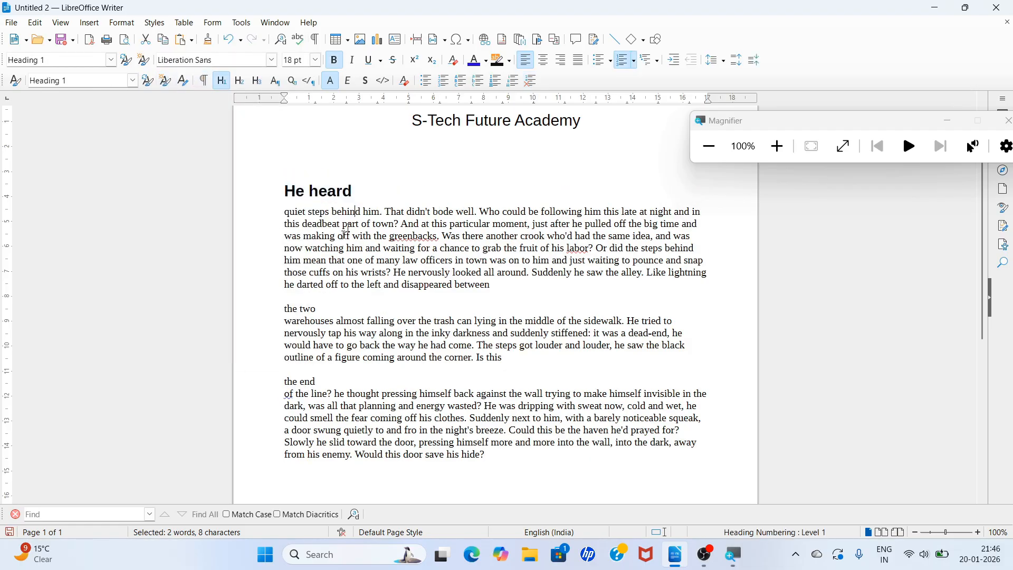
- Apply the Heading 2 paragraph style to the "the two" line
drag(284, 308, 316, 308)
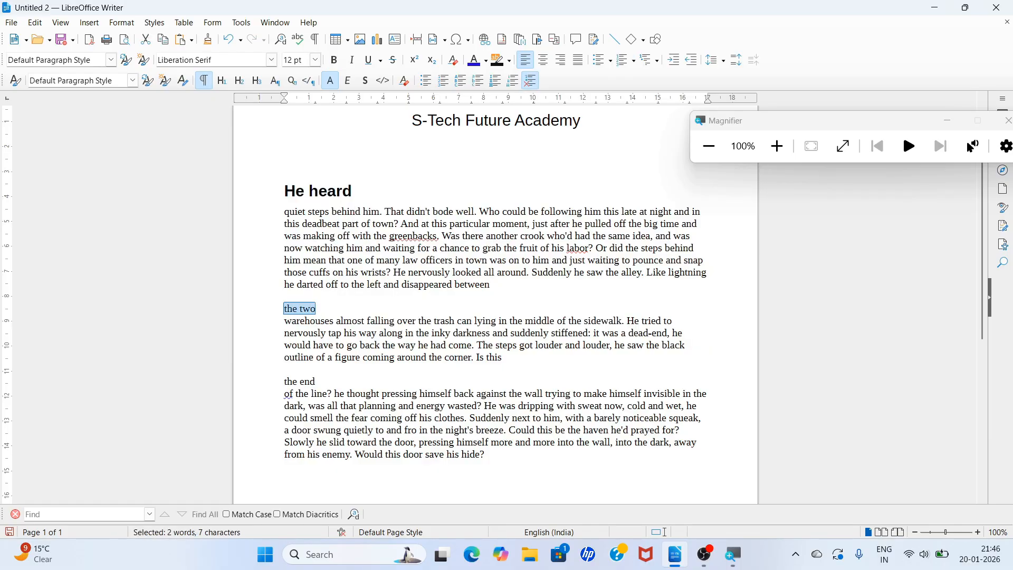
key(ctrl+2)
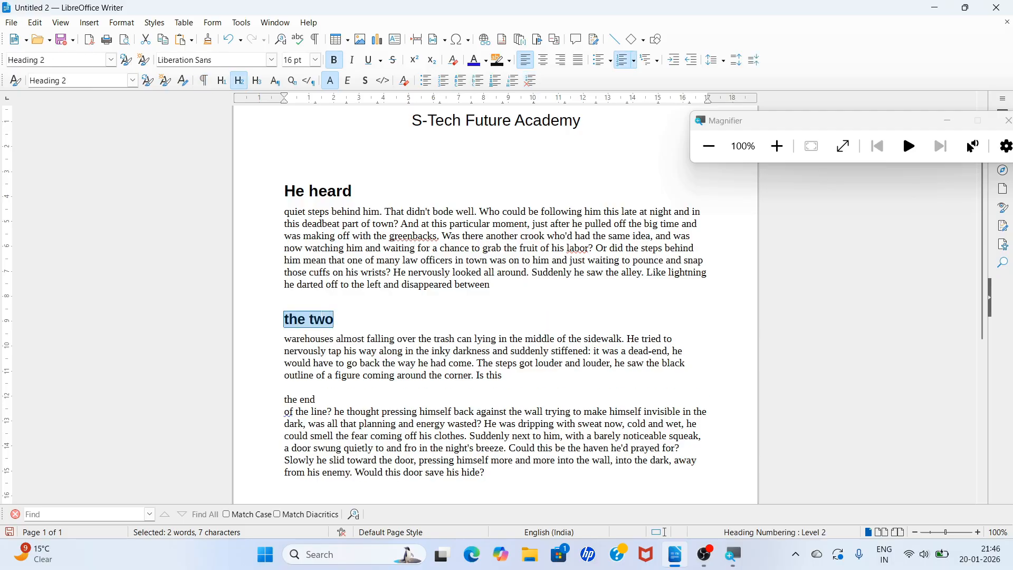
key(ctrl+z)
drag(322, 311, 299, 325)
triple_click(295, 325)
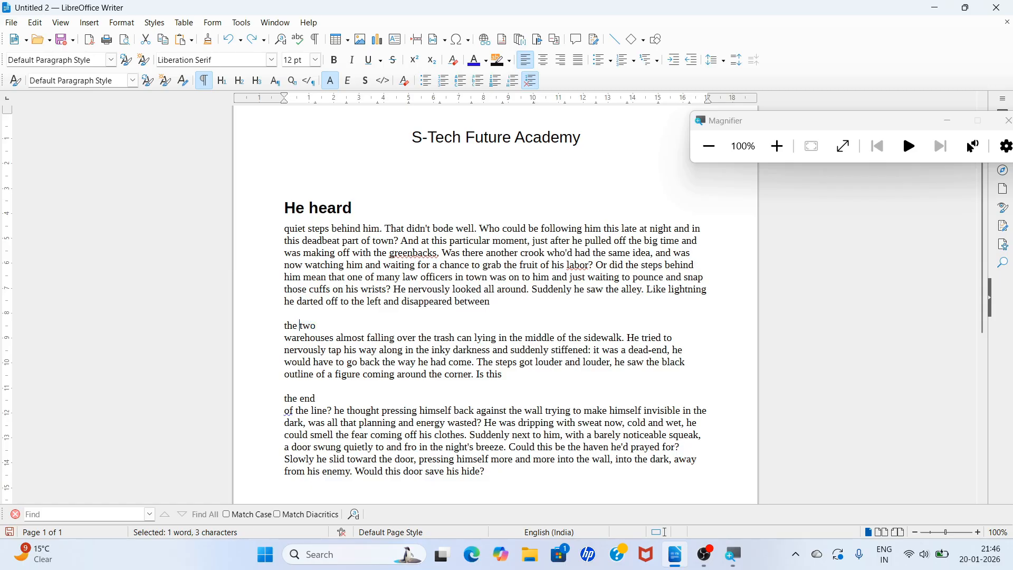
click(237, 82)
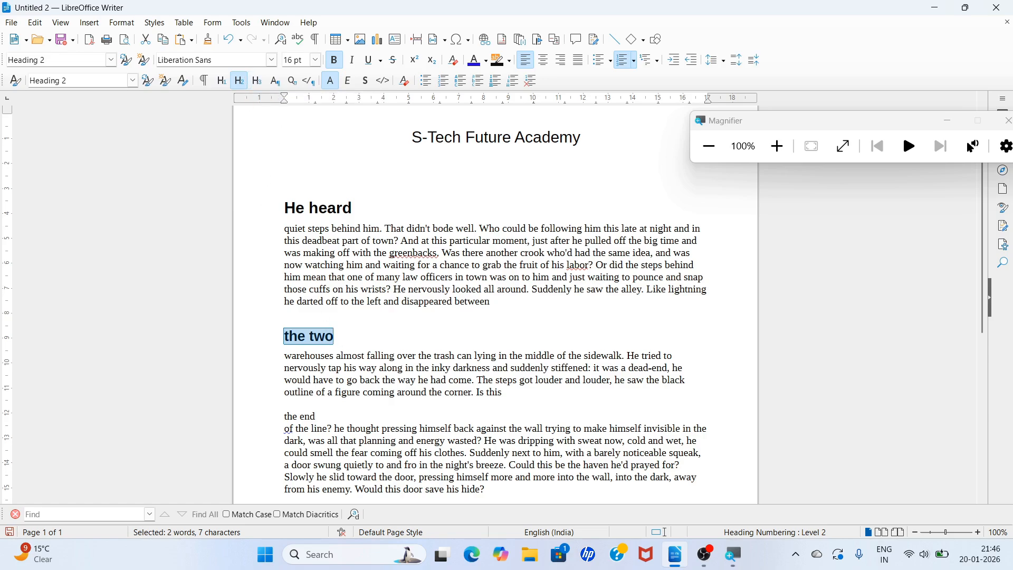
- Apply the Heading 3 paragraph style to the "the end" line
scroll(249, 186, down, 3)
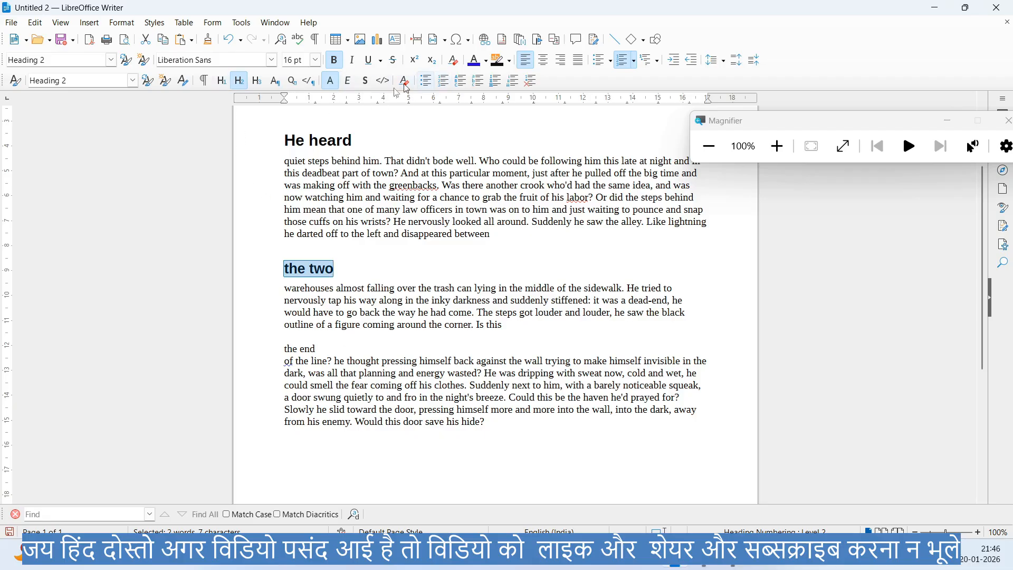
mouse_move(285, 336)
mouse_down()
mouse_move(287, 364)
mouse_move(300, 349)
mouse_up()
triple_click(297, 349)
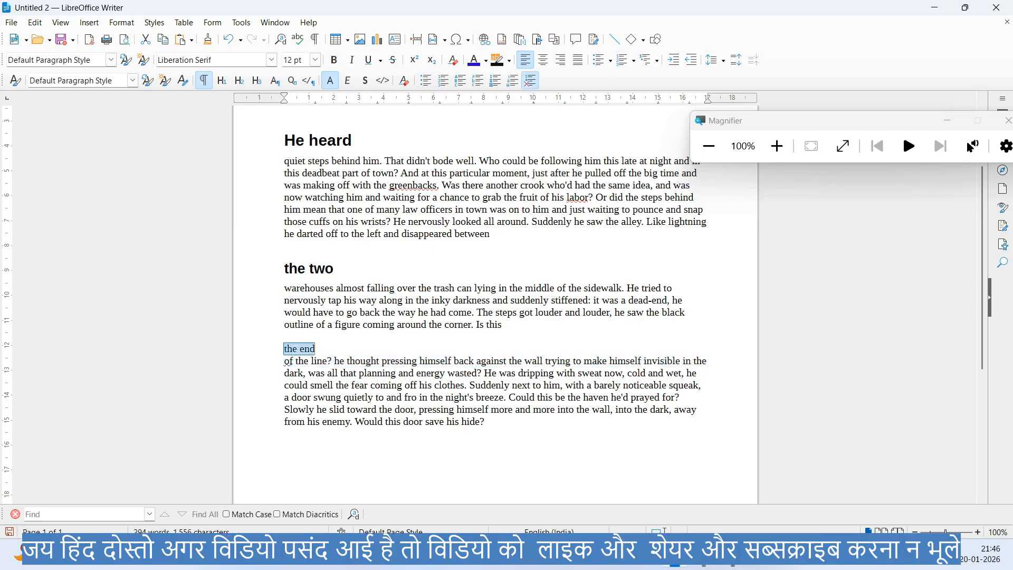
click(259, 82)
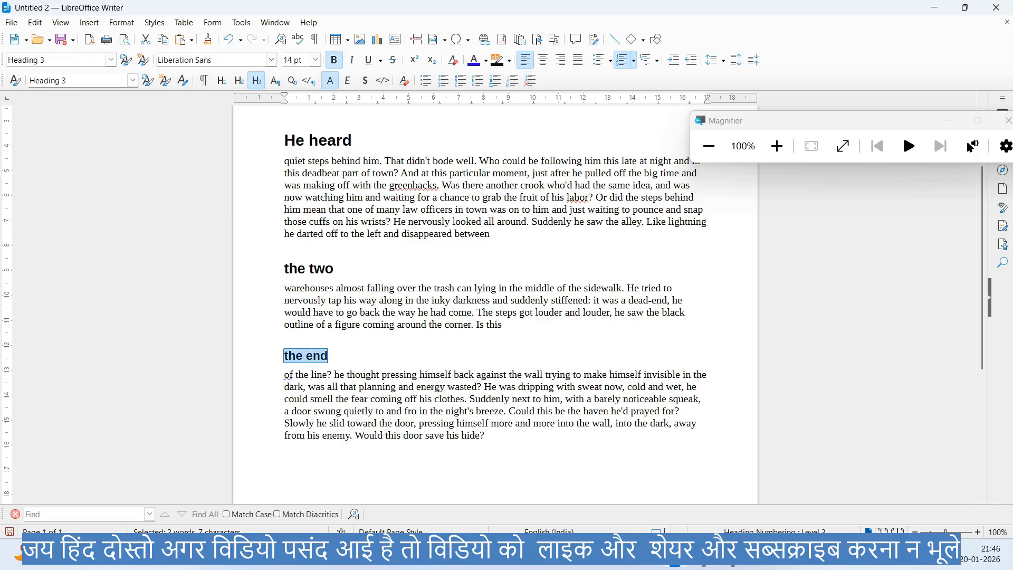
scroll(360, 340, up, 4)
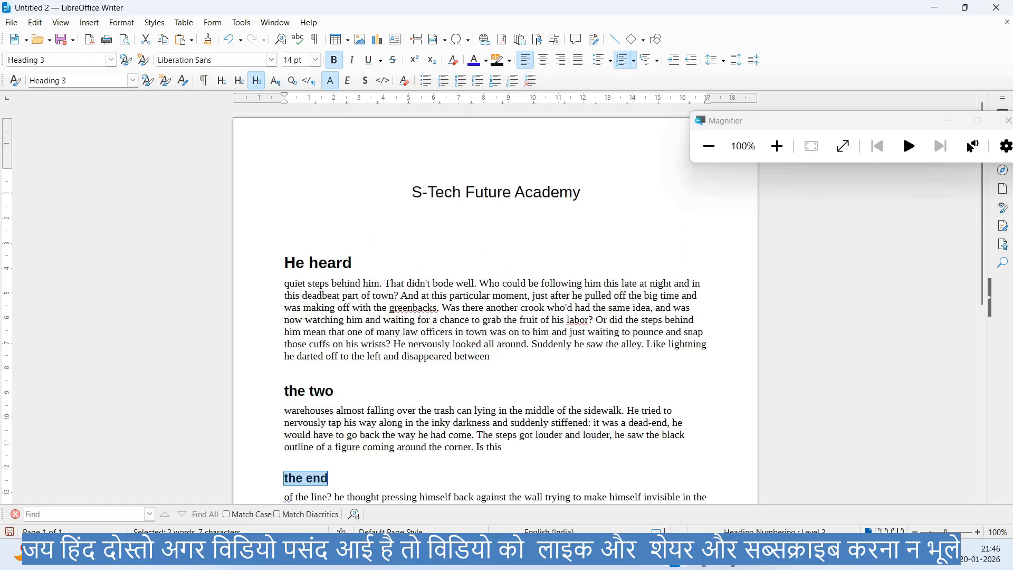
- Format the word "quiet" at the start of the first body paragraph as 20 pt bold
click(303, 236)
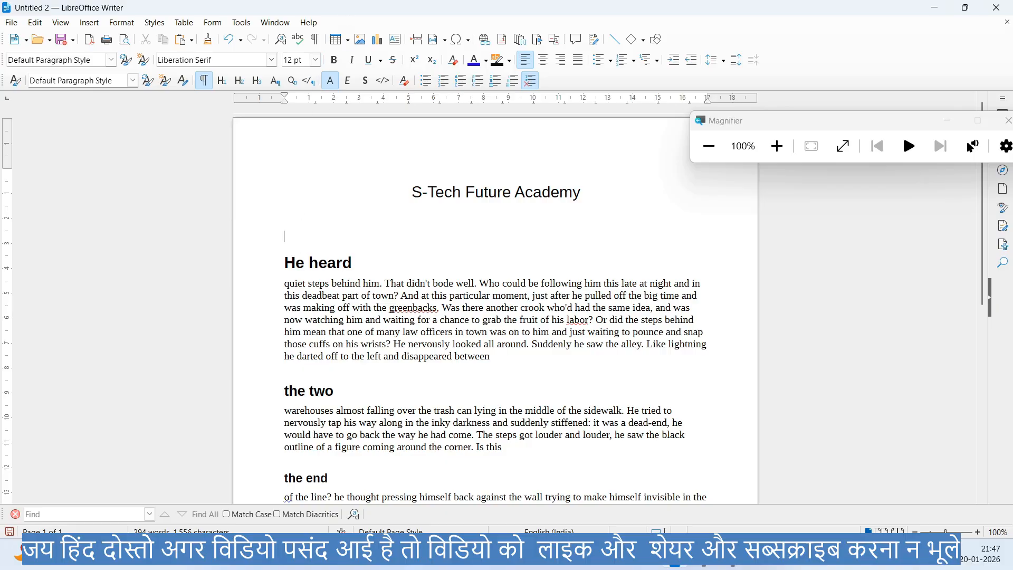
drag(284, 283, 311, 283)
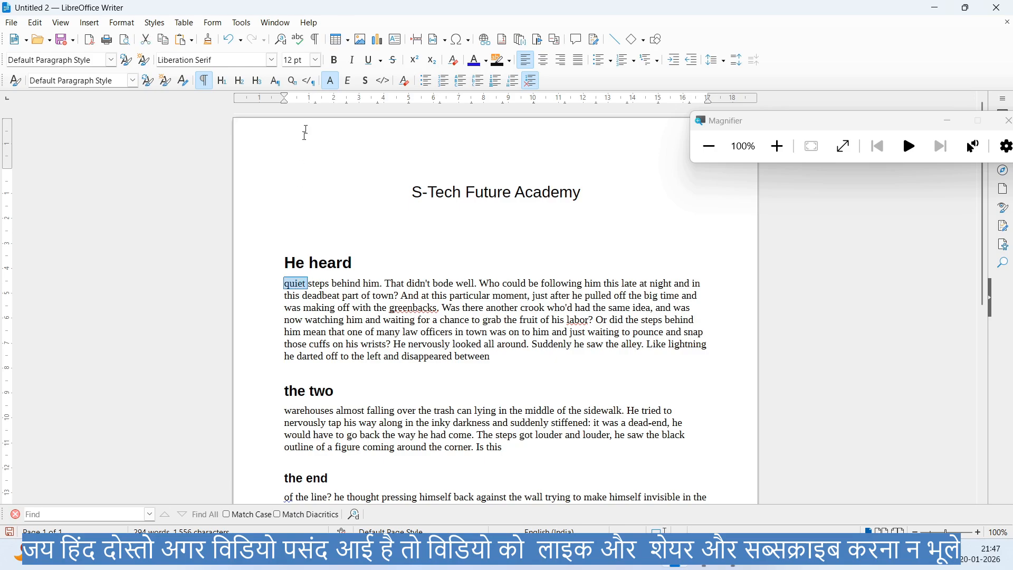
click(316, 62)
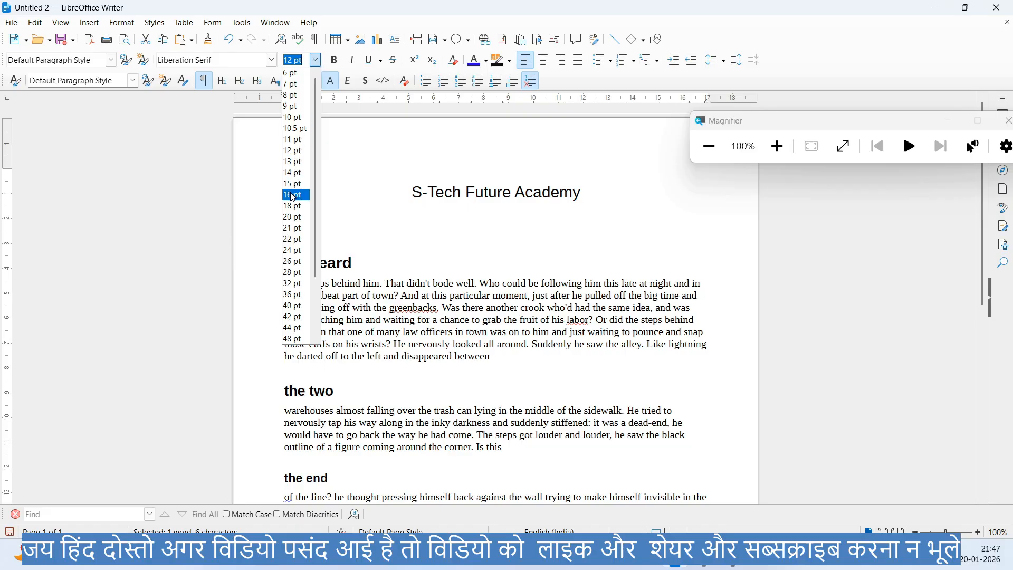
click(293, 217)
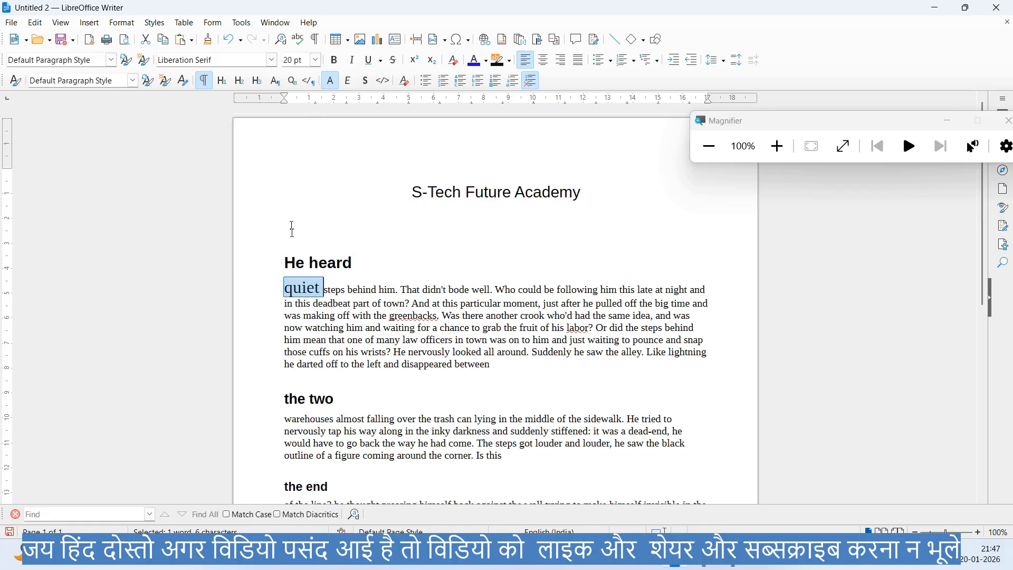
click(335, 63)
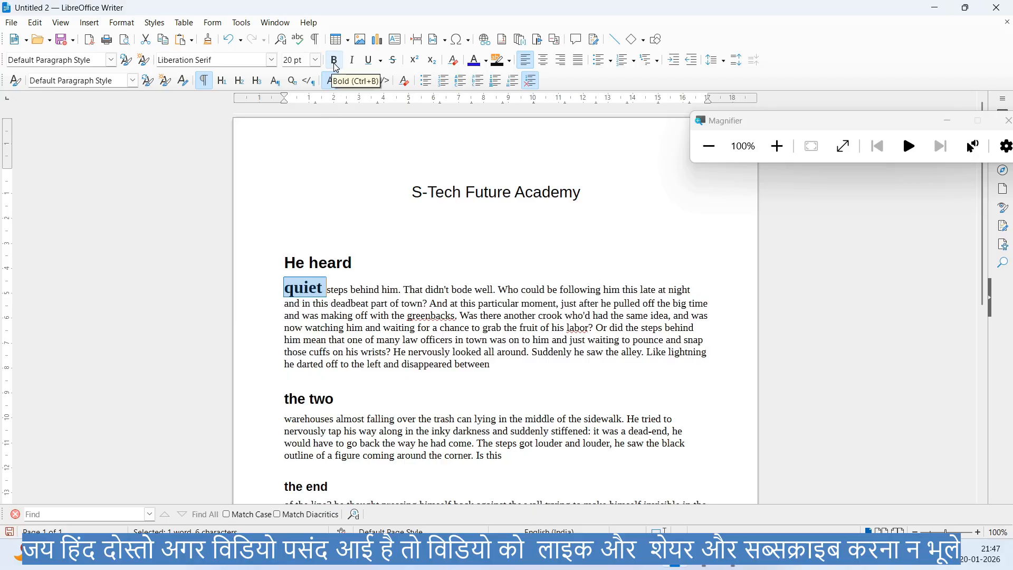
click(318, 296)
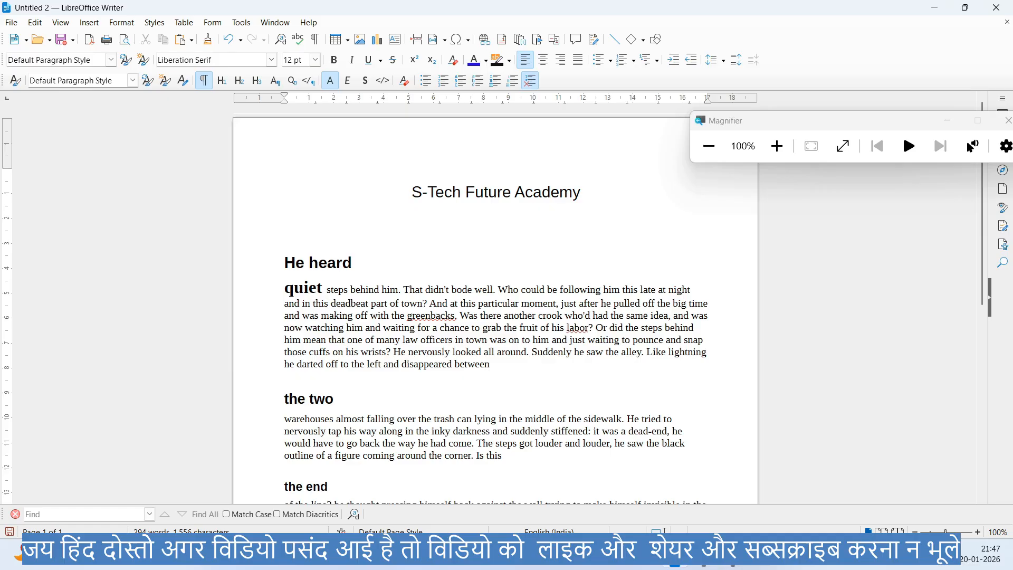
- Remove the enlarged word "quiet" and restore the paragraph break after the "He heard" heading
key(BackSpace)
key(BackSpace)
key(BackSpace)
key(BackSpace)
key(BackSpace)
key(BackSpace)
key(Up)
key(BackSpace)
key(BackSpace)
key(BackSpace)
key(BackSpace)
key(BackSpace)
key(BackSpace)
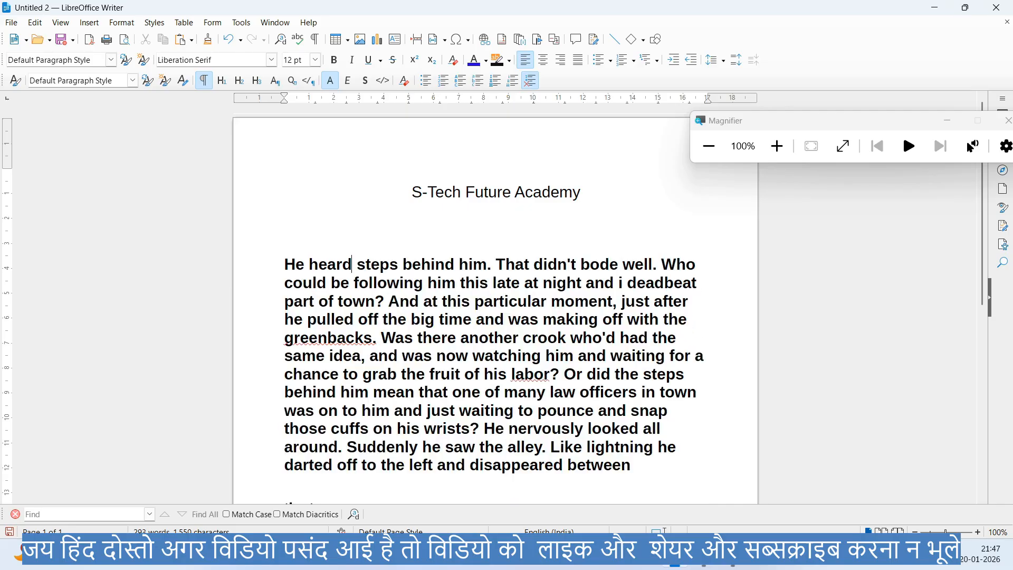
key(Return)
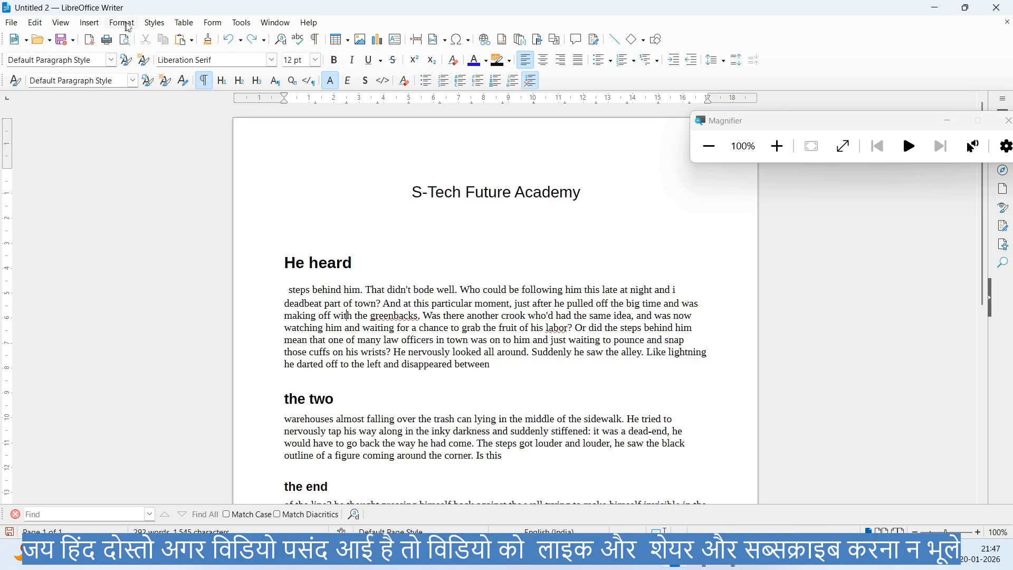
- Replace the entire document content with fresh dummy text using the AutoText shortcut "dt"
click(154, 23)
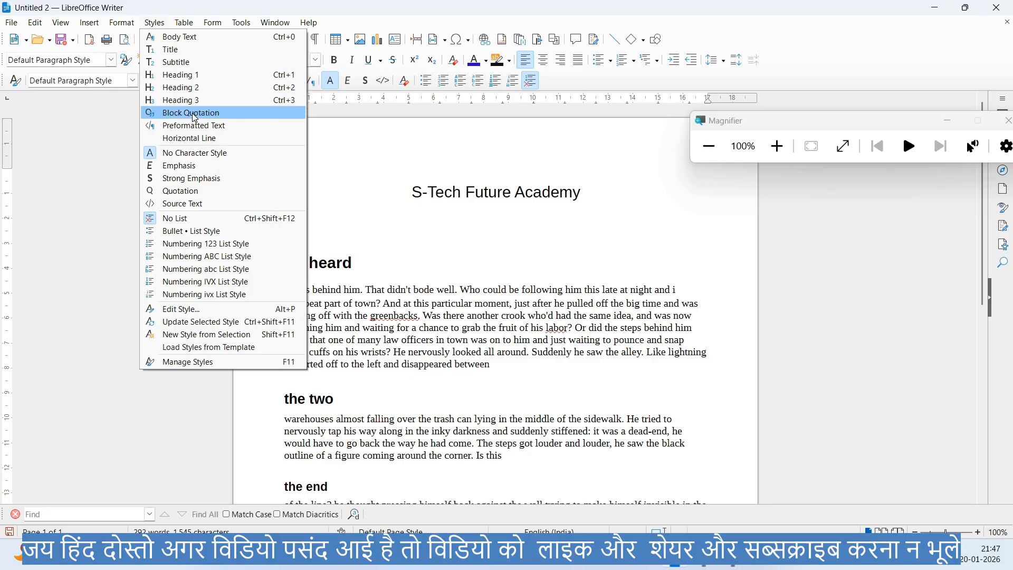
click(372, 317)
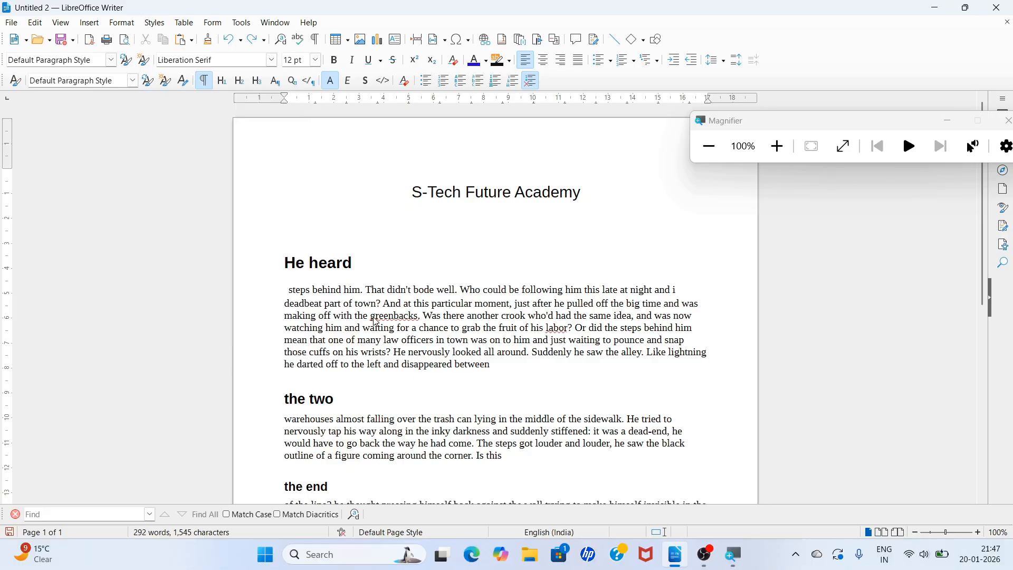
key(ctrl+a)
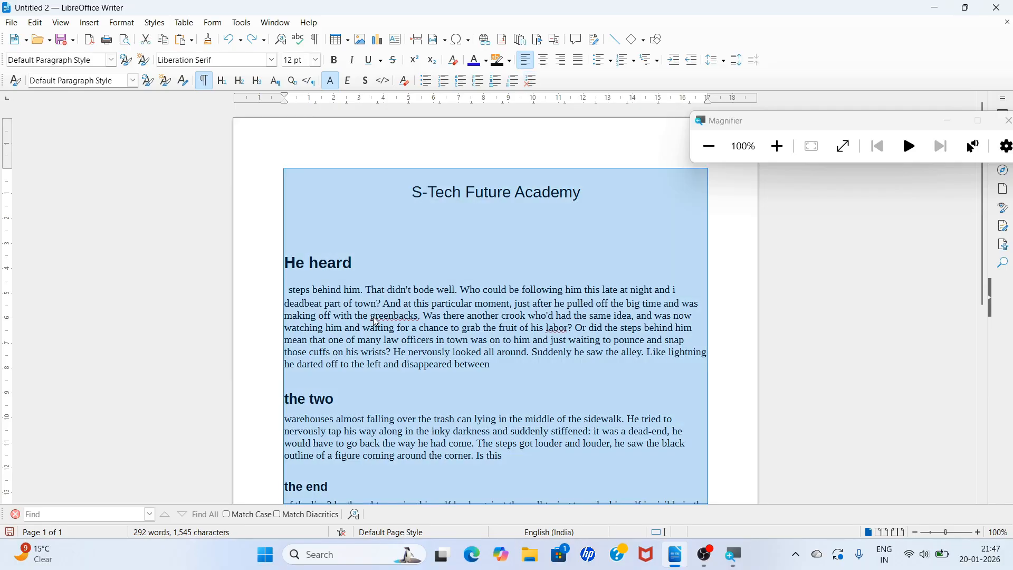
key(Delete)
text(dt)
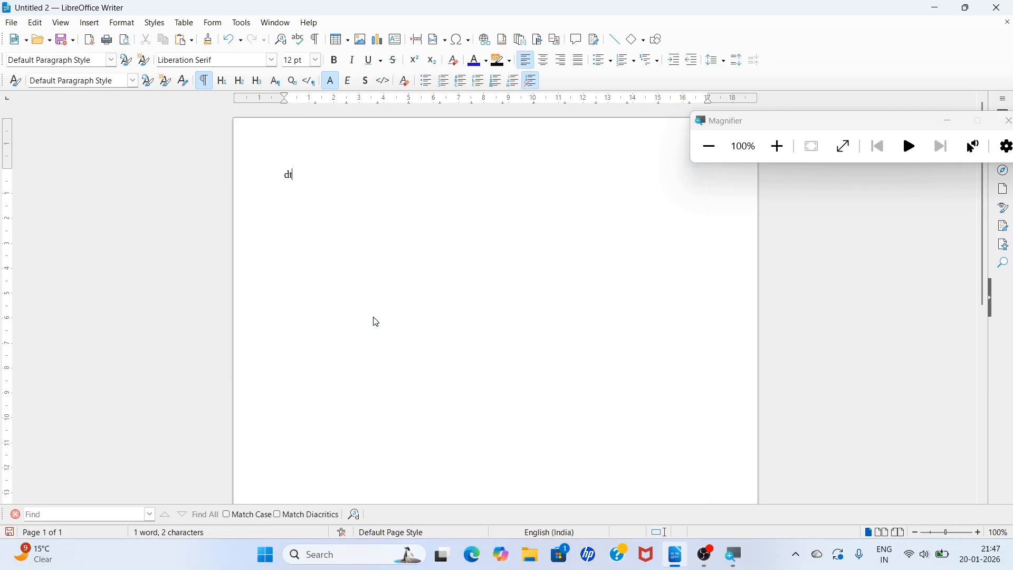
key(F3)
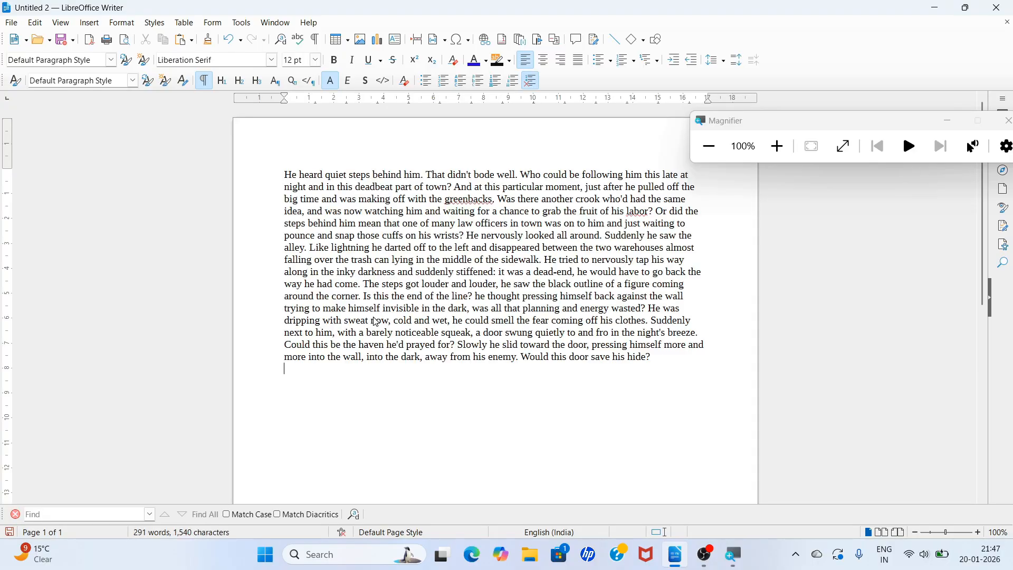
- Apply the Block Quotation paragraph style to the entire text and switch it to the Body Text style
key(ctrl+a)
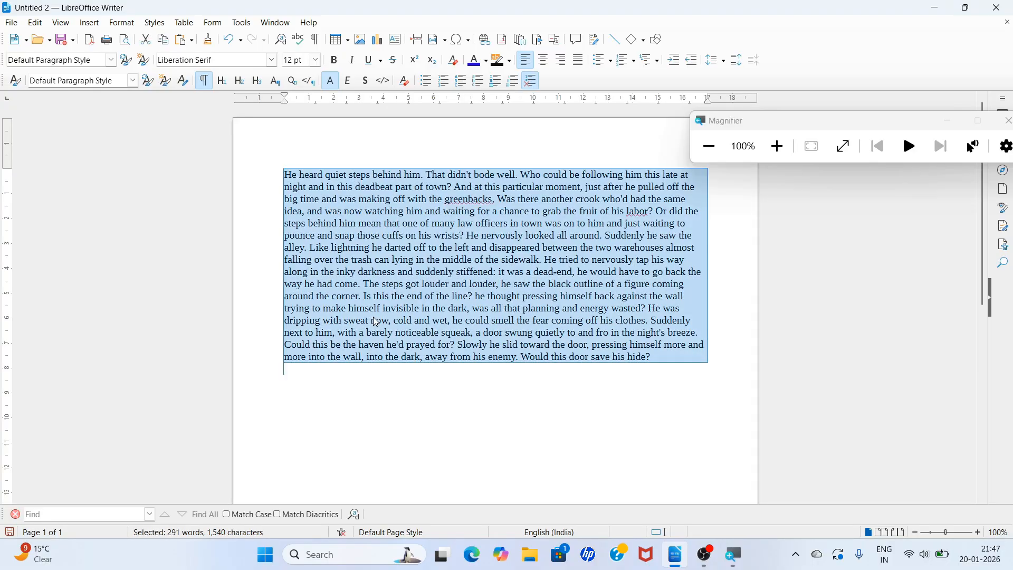
click(160, 24)
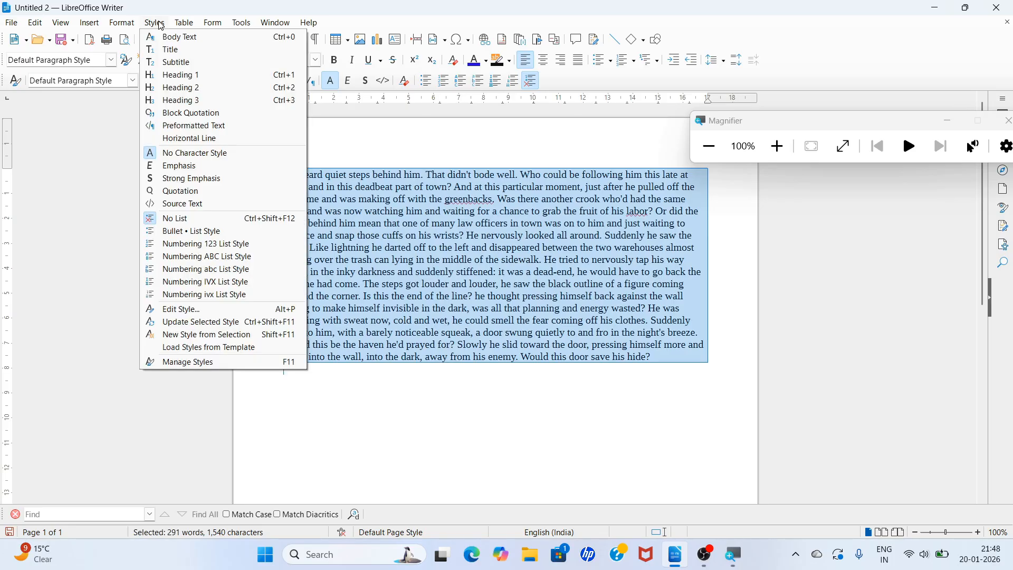
click(175, 113)
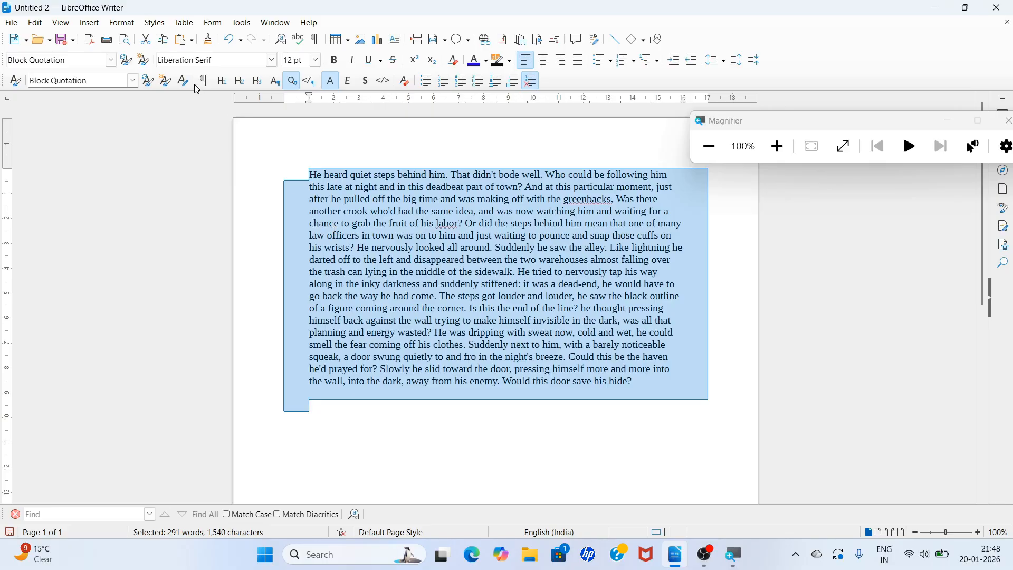
click(154, 23)
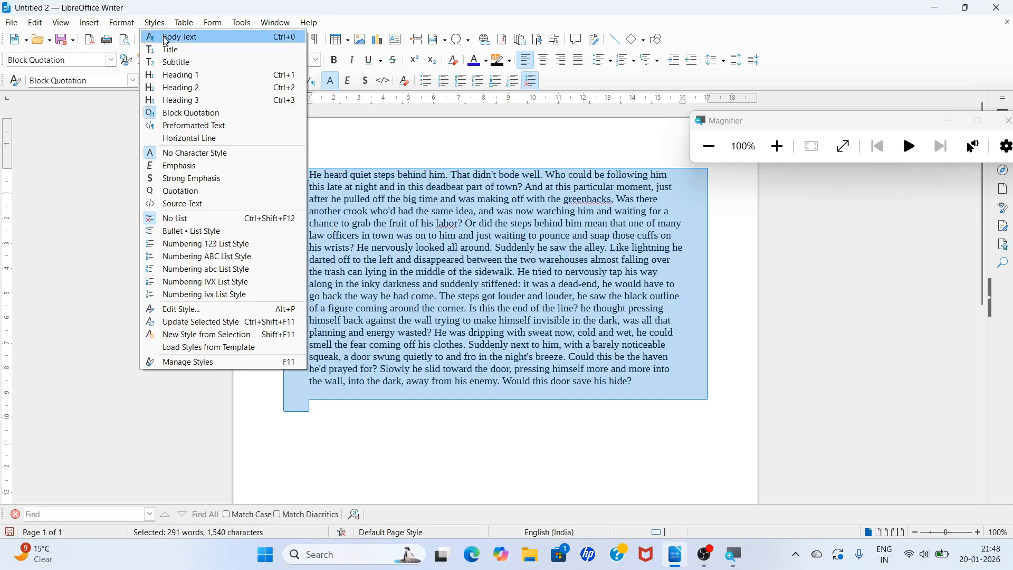
click(166, 38)
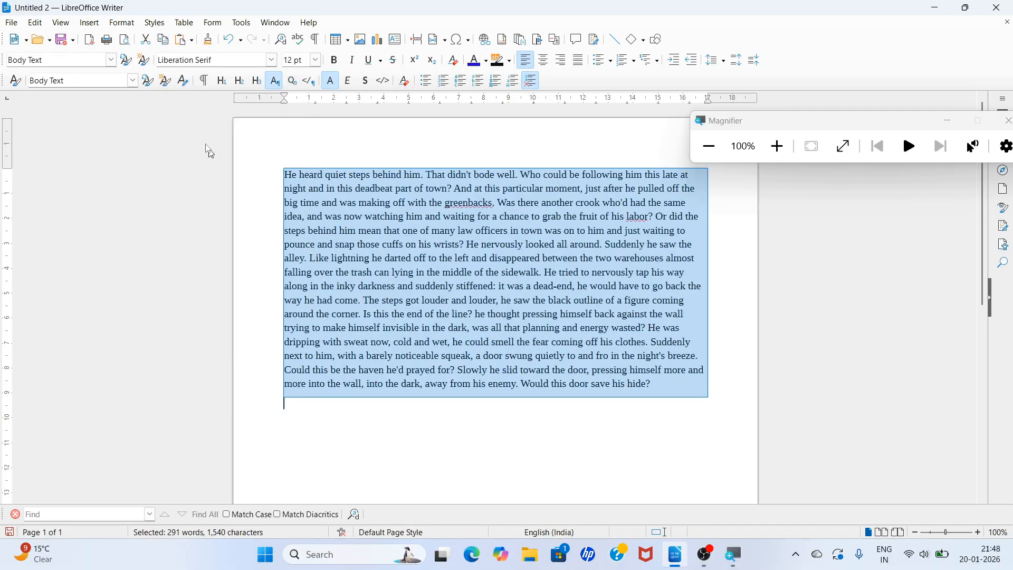
- Apply the Preformatted Text paragraph style to the selected text and return it to Body Text
click(155, 23)
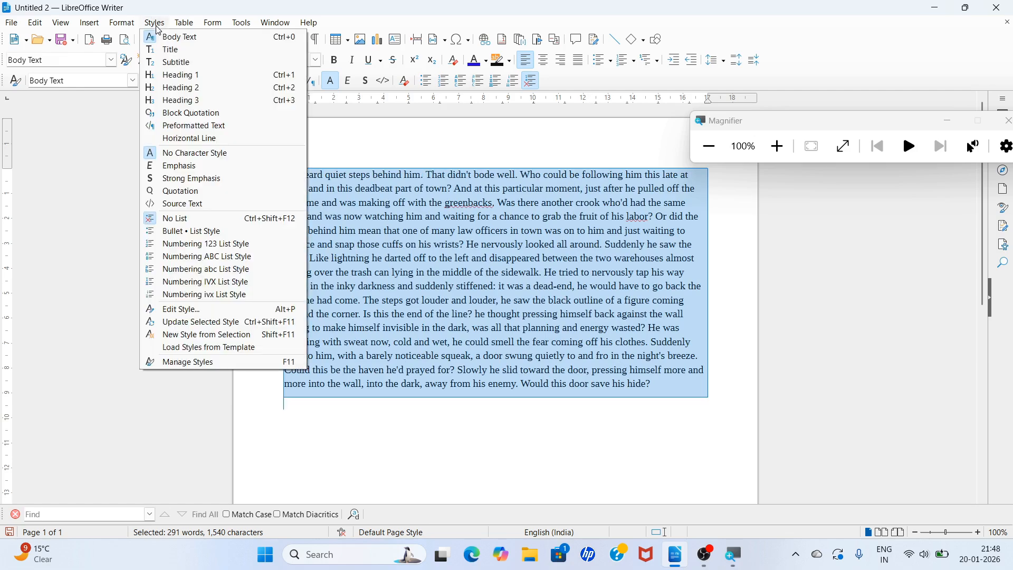
click(180, 129)
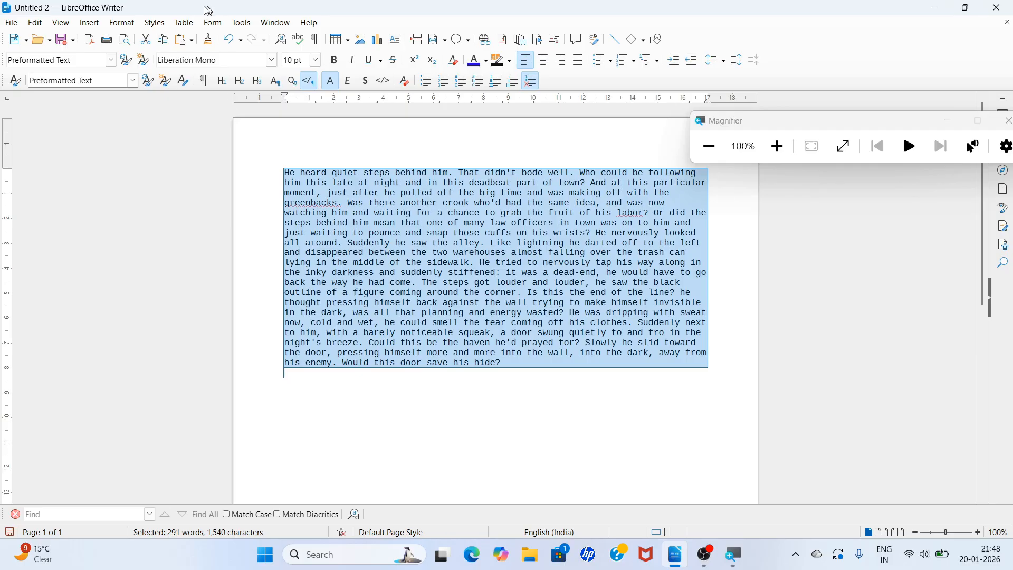
click(155, 23)
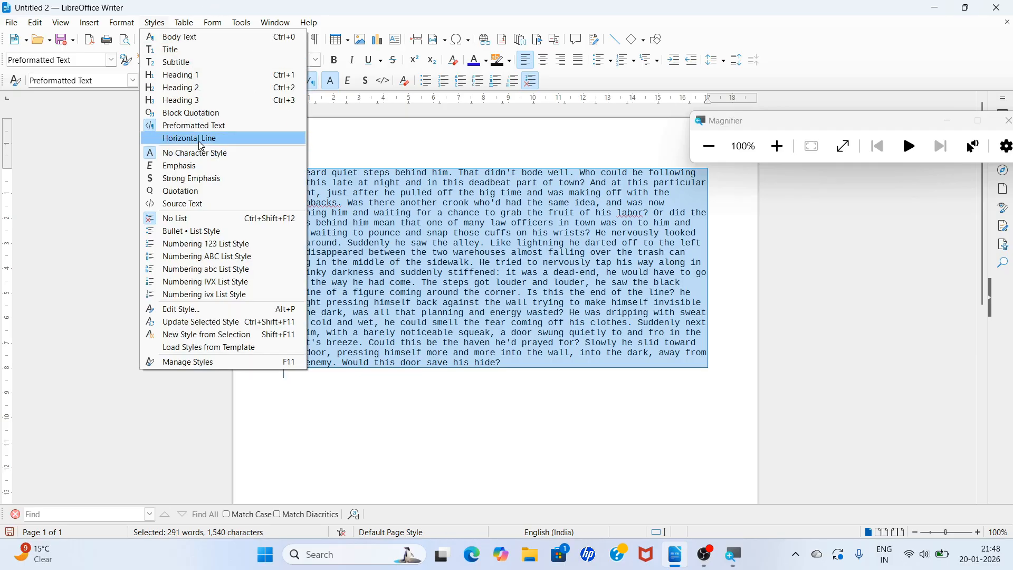
click(164, 37)
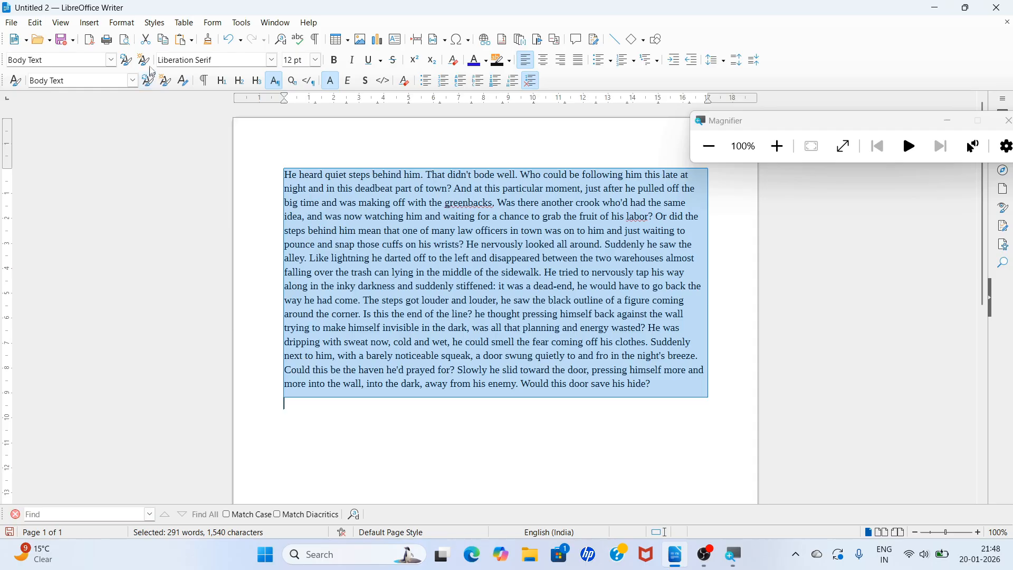
- Apply the Horizontal Line paragraph style to the paragraph and inspect the result magnified to 200%
click(160, 24)
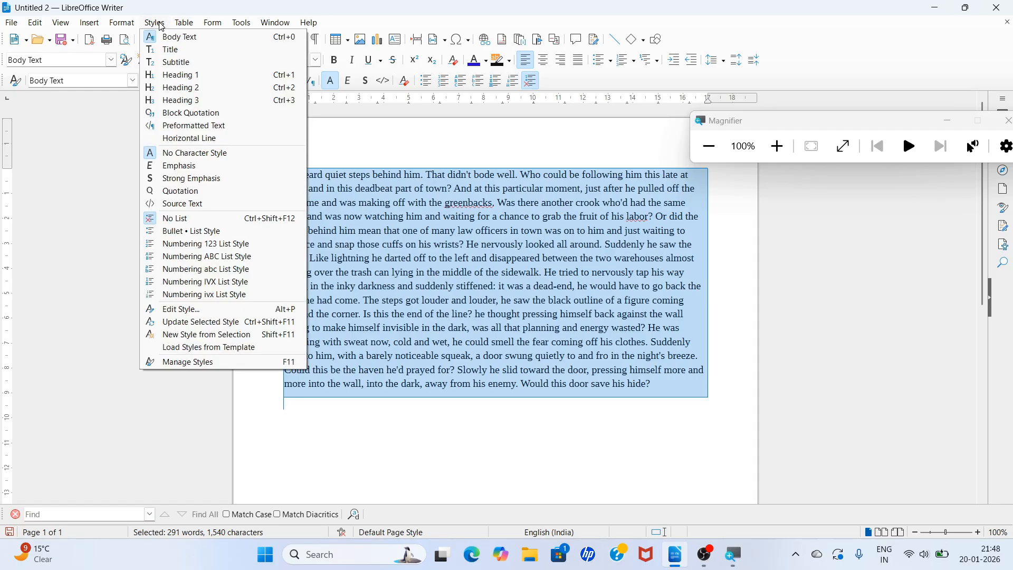
click(415, 299)
click(422, 314)
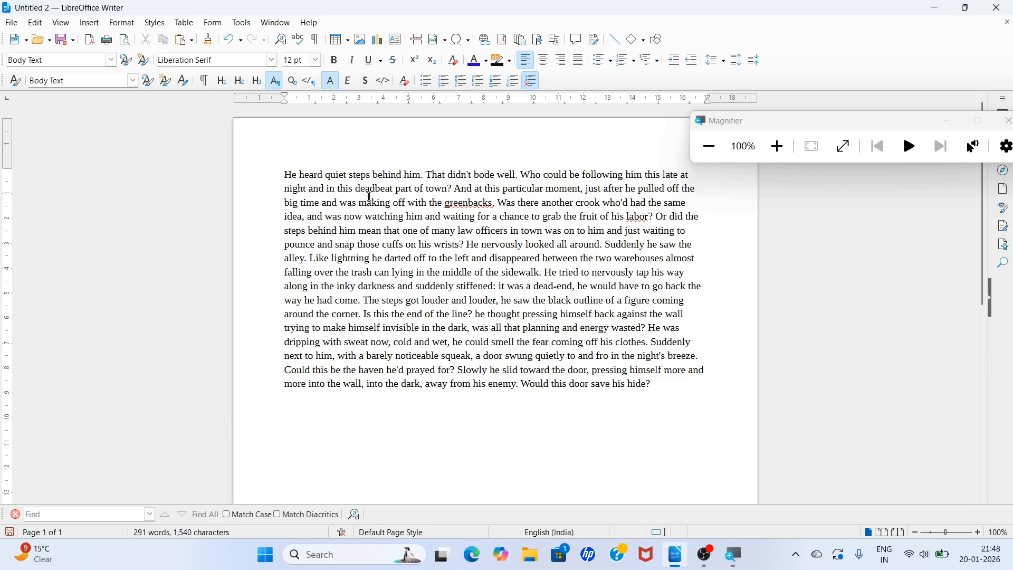
click(153, 22)
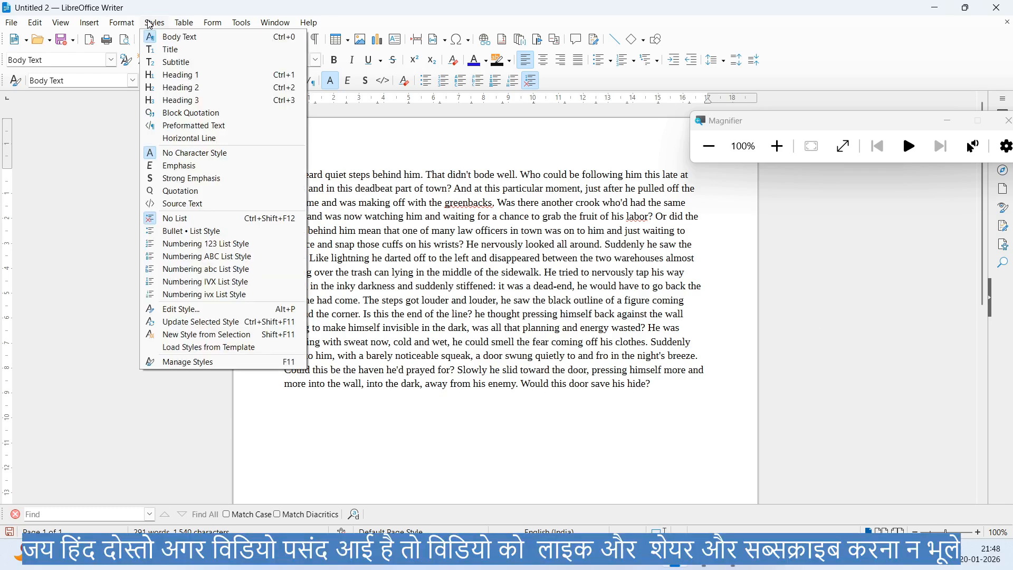
click(187, 138)
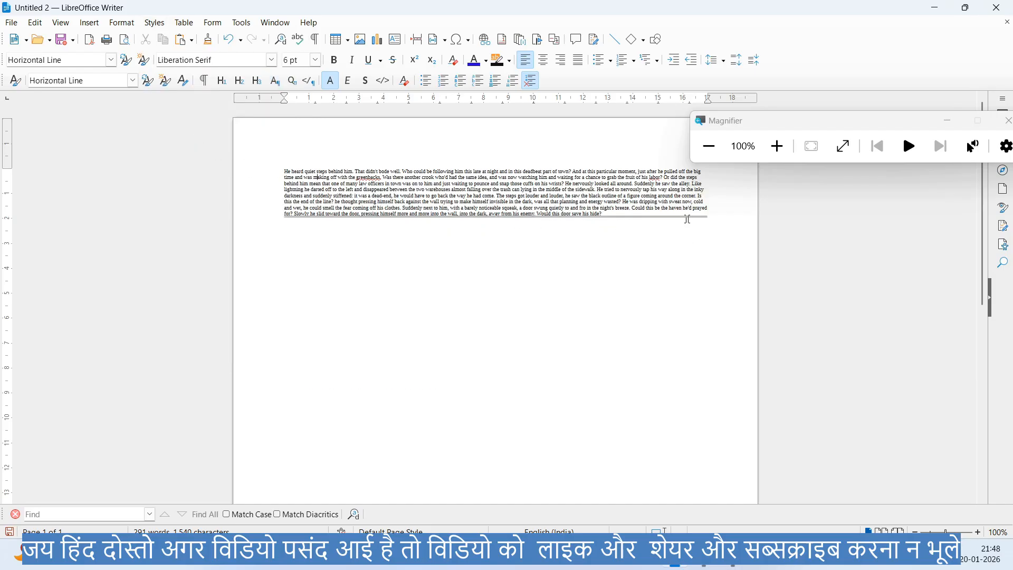
key(super+plus)
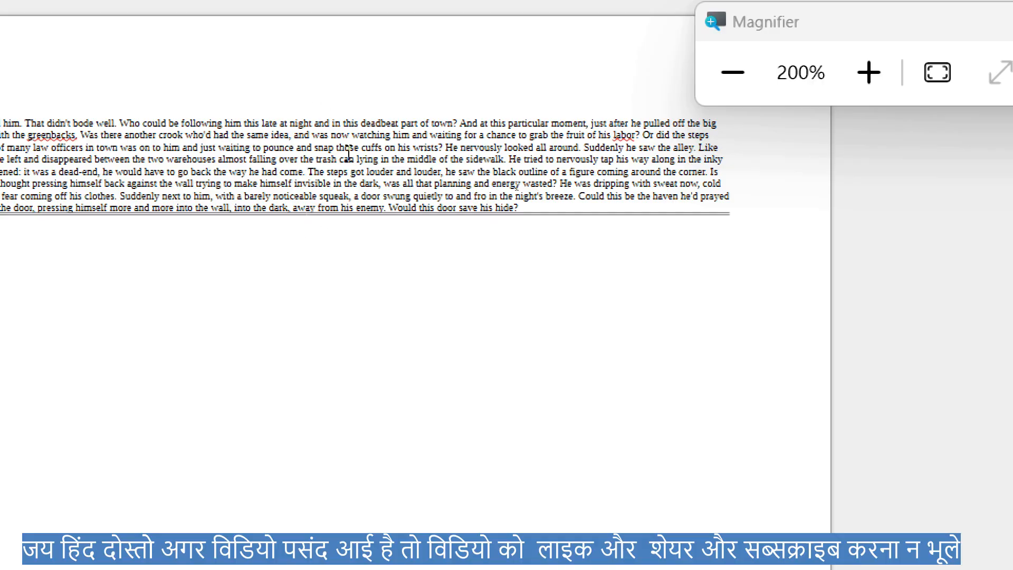
key(super+minus)
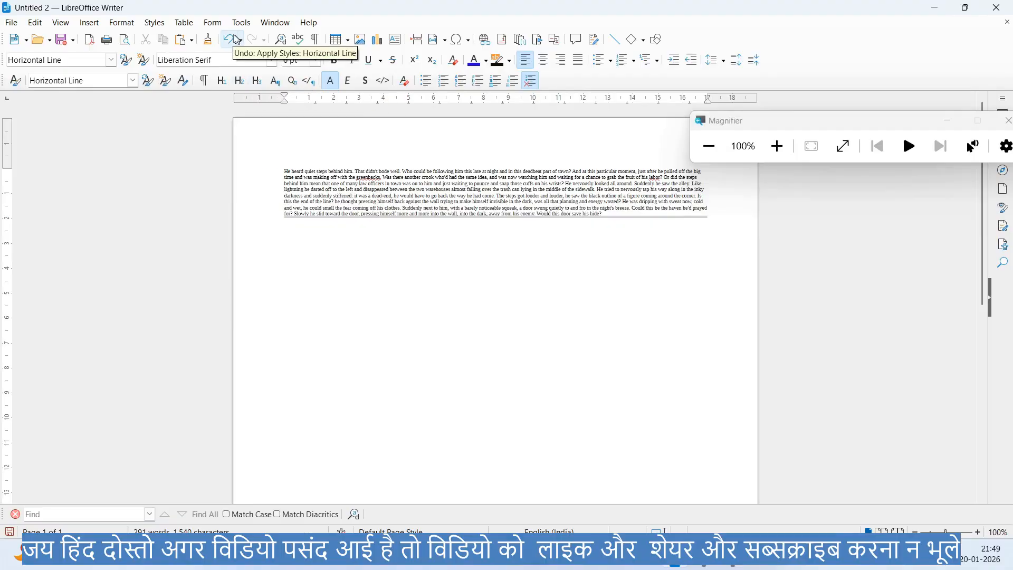
- Undo the Horizontal Line paragraph style on the paragraph
click(154, 23)
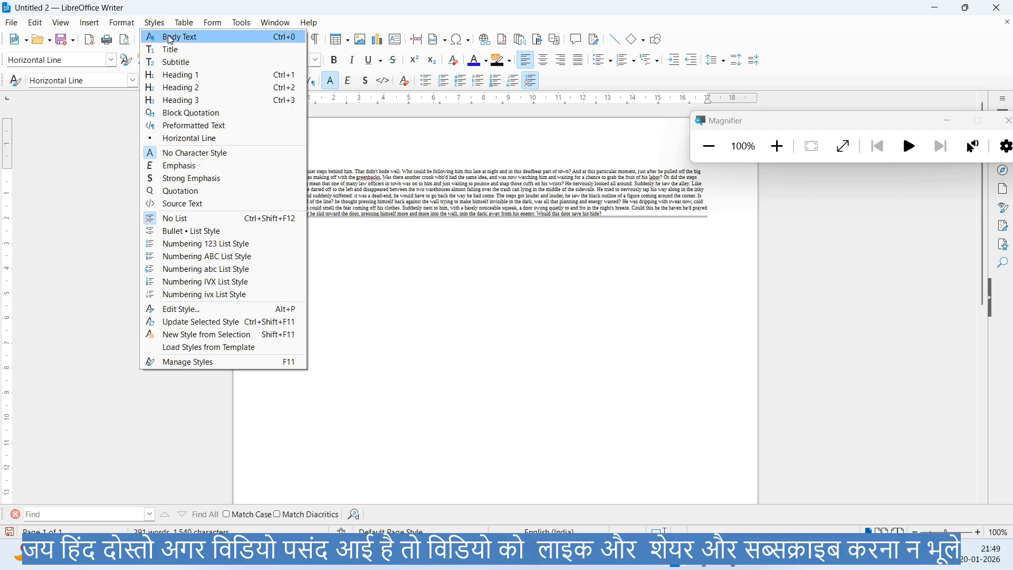
key(Escape)
key(ctrl+z)
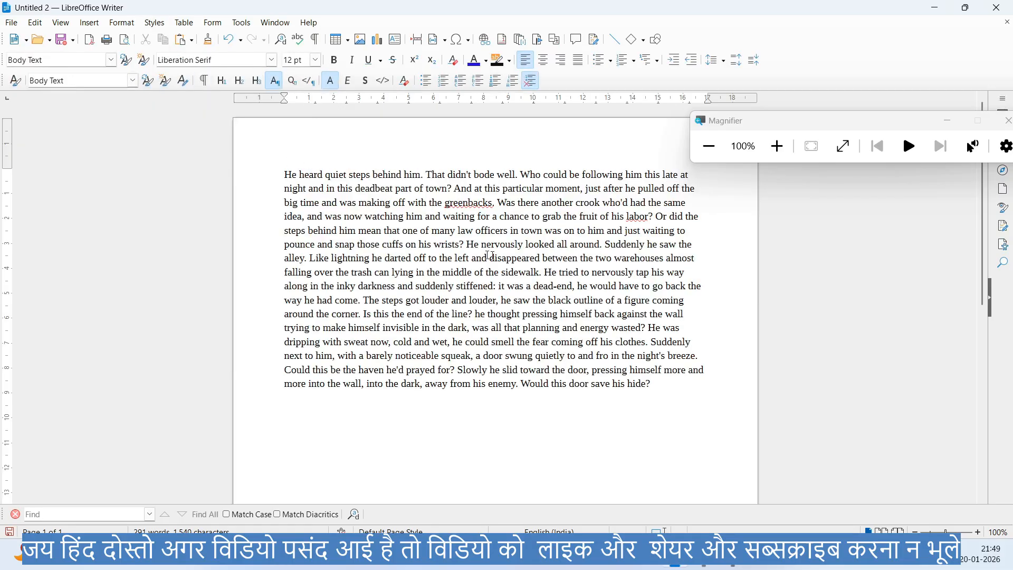
- Reset the paragraph style of the entire text to Default Paragraph Style
click(154, 23)
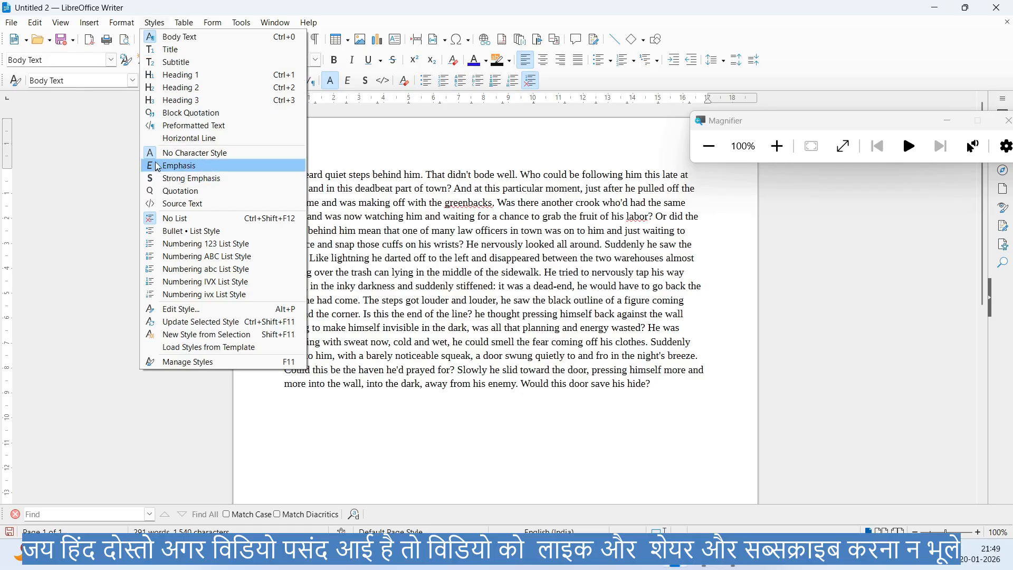
click(412, 207)
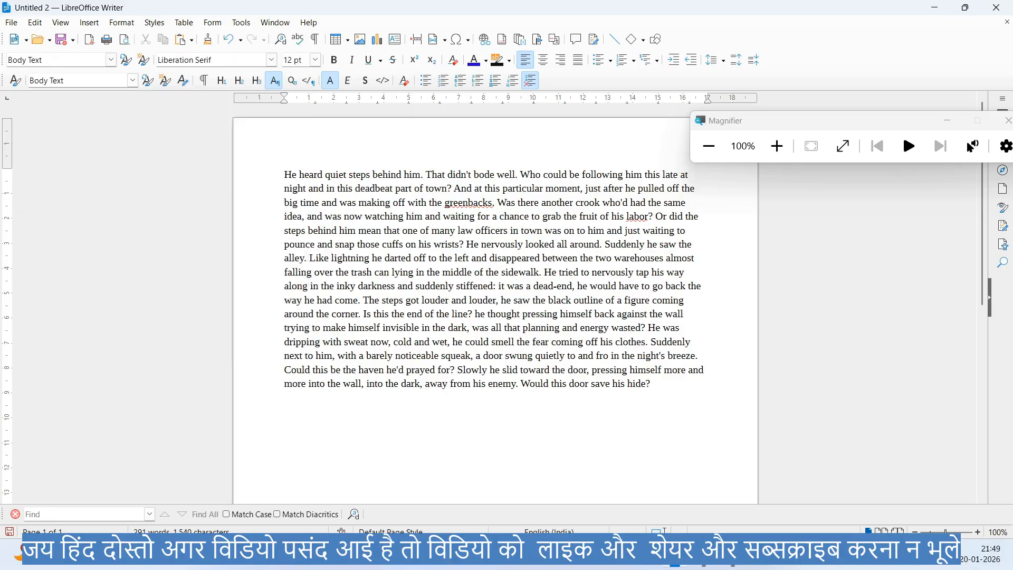
key(ctrl+a)
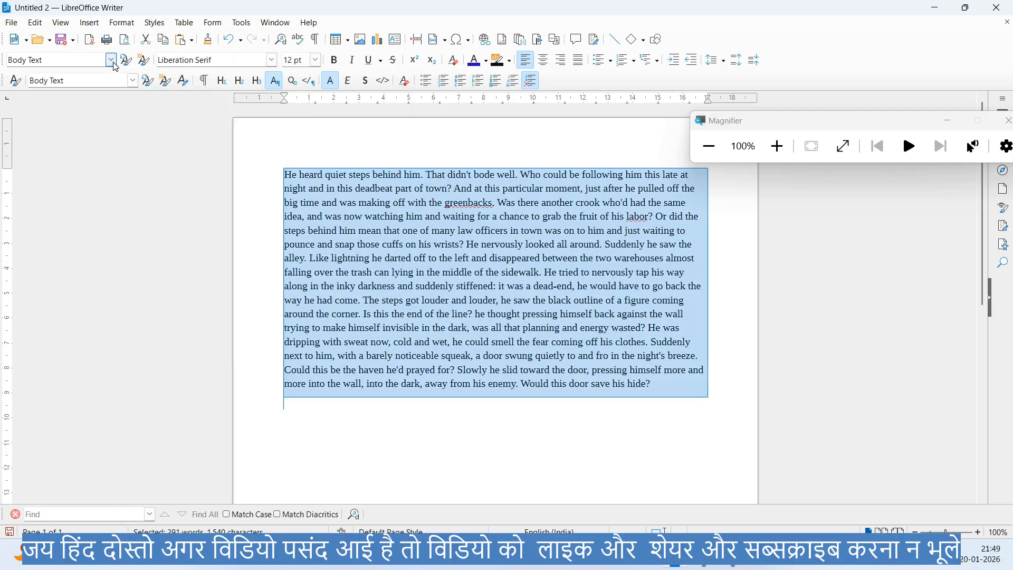
click(112, 60)
click(117, 95)
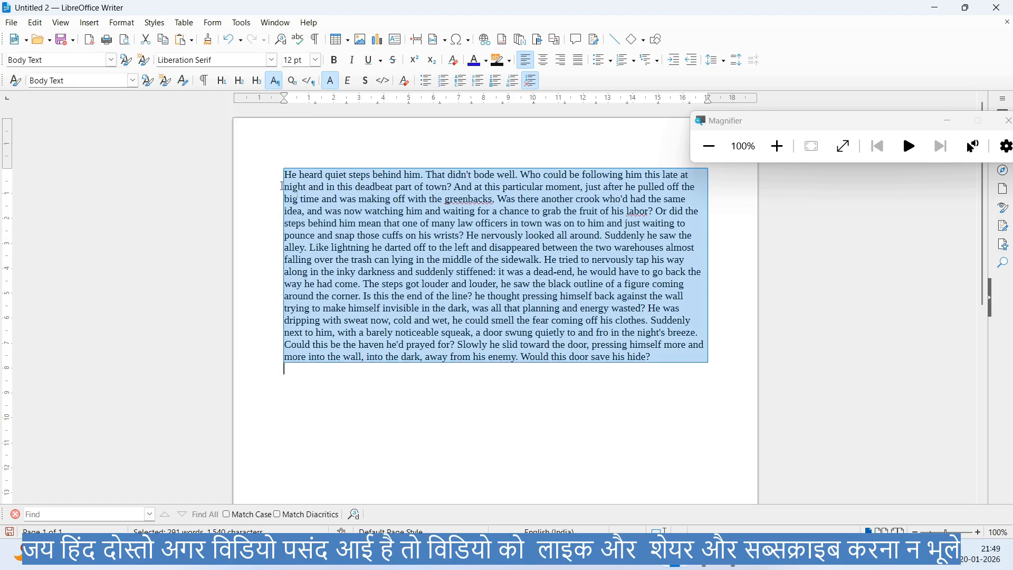
click(342, 197)
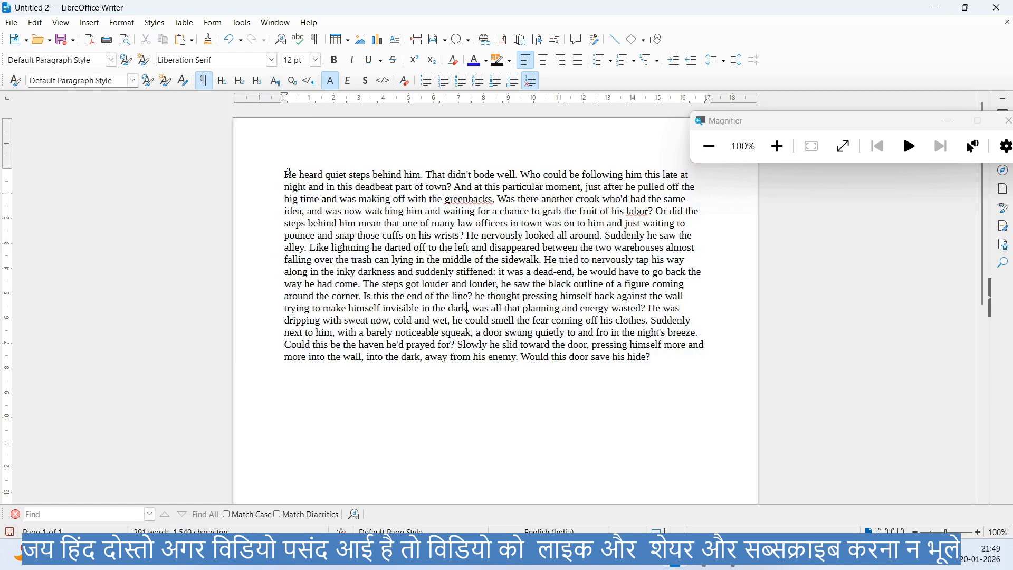
- Make the entire text bold and try the No Character Style option on it
key(ctrl+a)
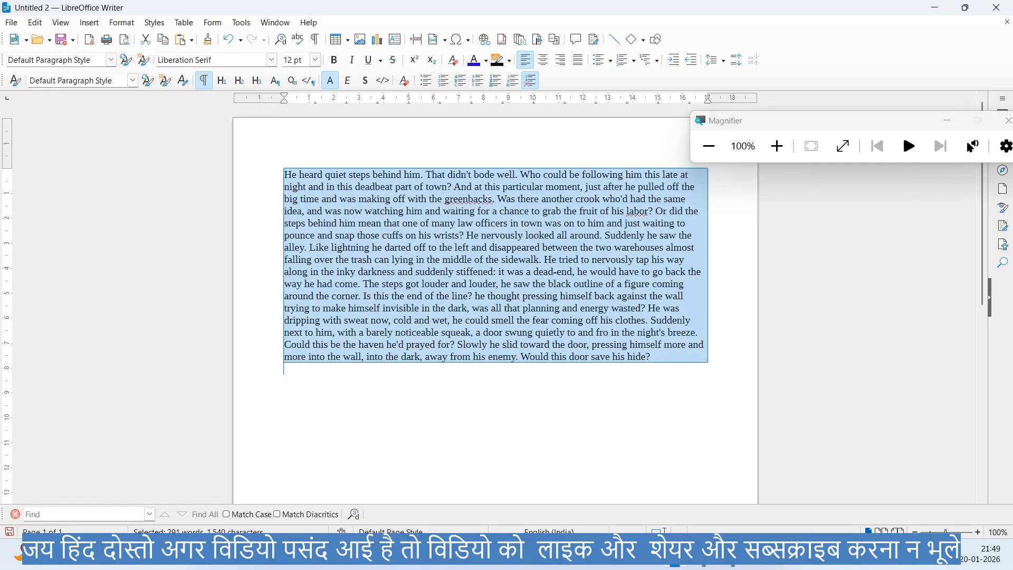
key(ctrl+b)
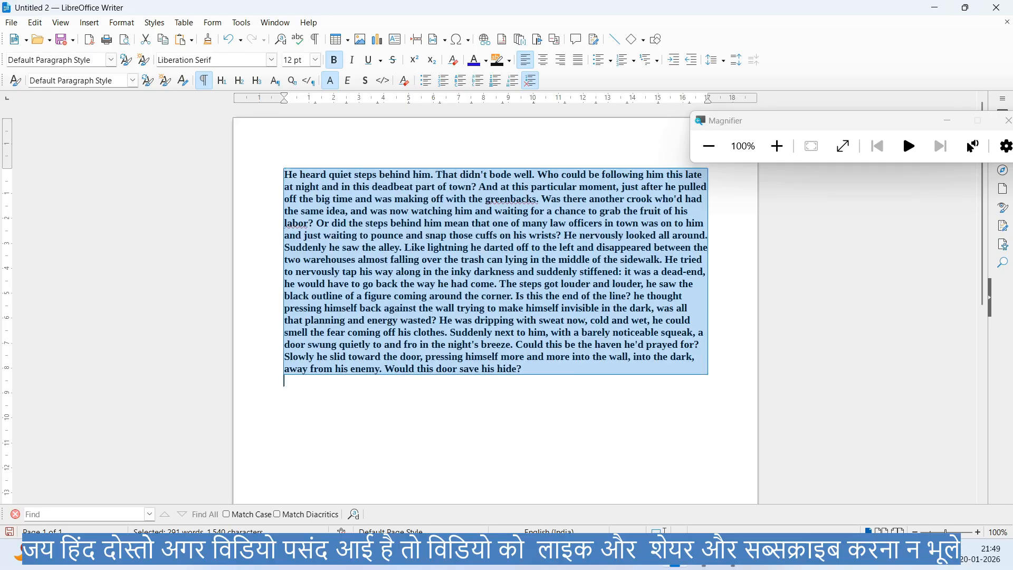
click(155, 23)
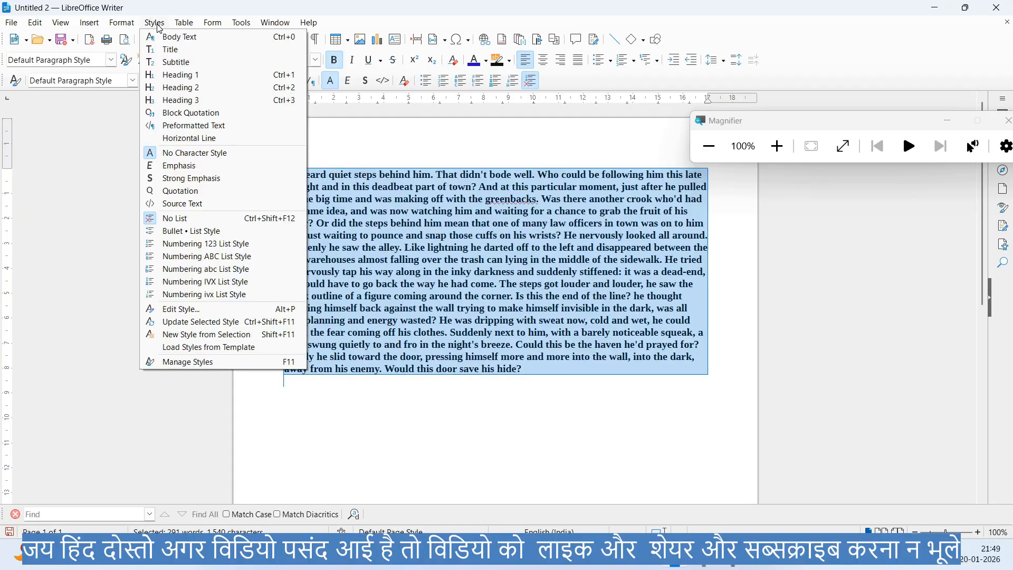
click(195, 153)
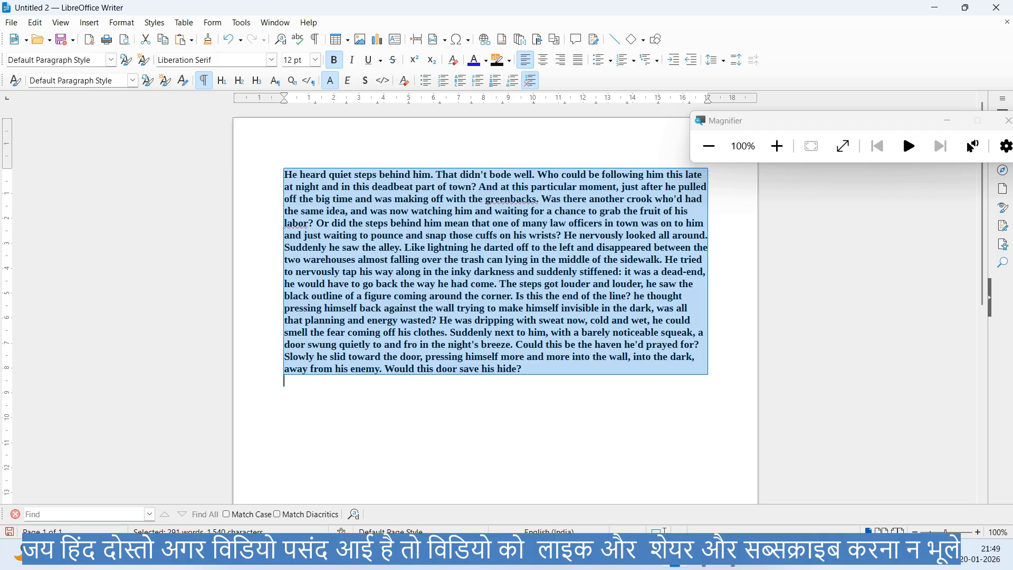
- Remove the bold formatting from the entire text
click(340, 211)
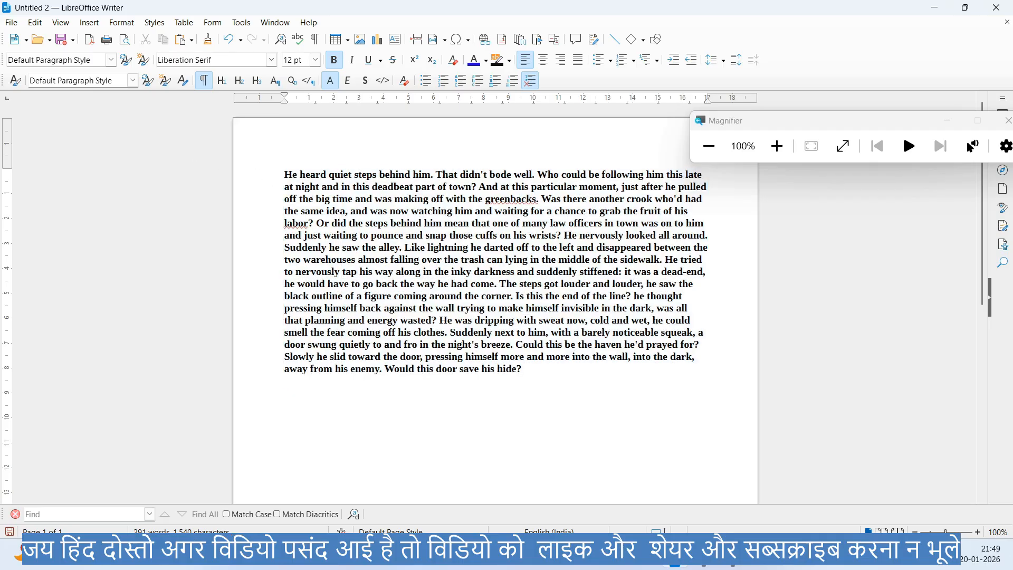
key(ctrl+a)
key(ctrl+b)
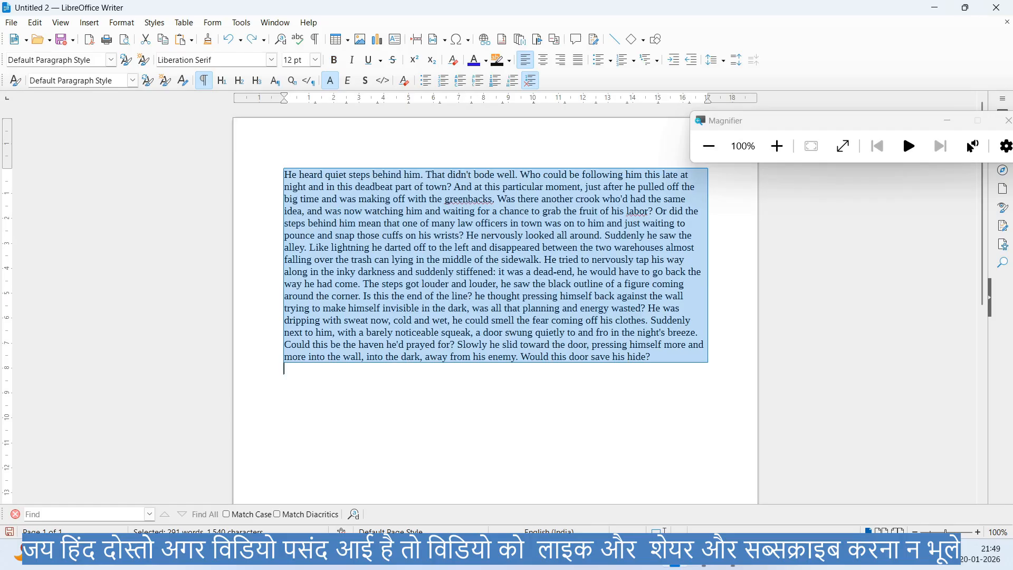
- Apply No Character Style to the entire unbolded text
click(338, 215)
key(ctrl+a)
click(154, 23)
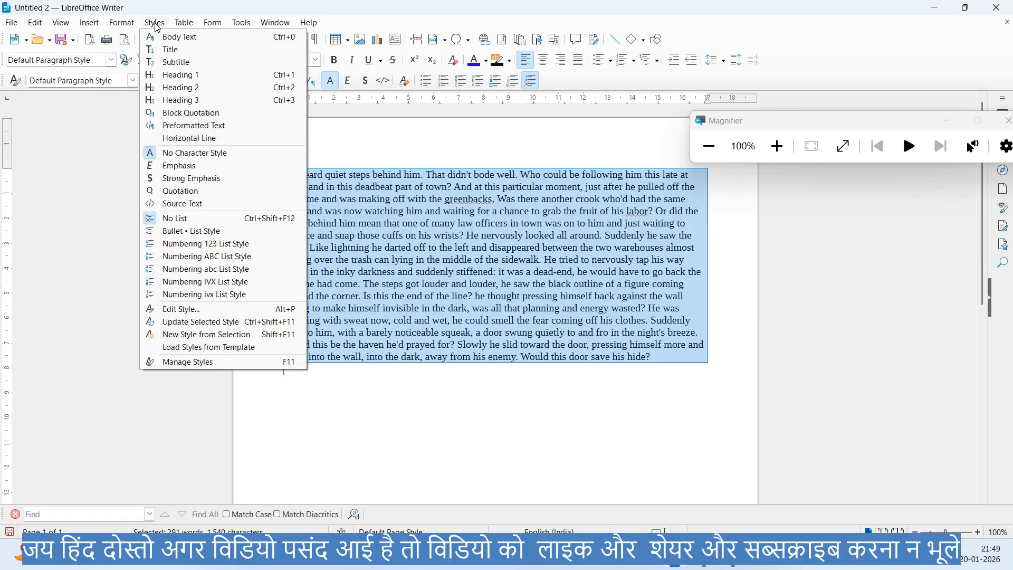
click(199, 153)
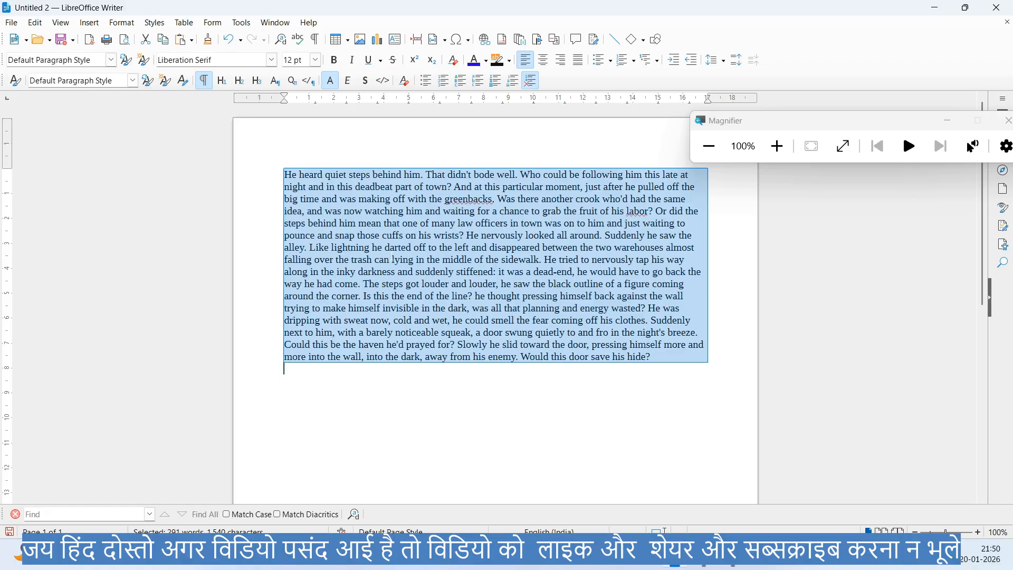
- Apply the Emphasis character style to the selected text and turn off its italic formatting
click(162, 23)
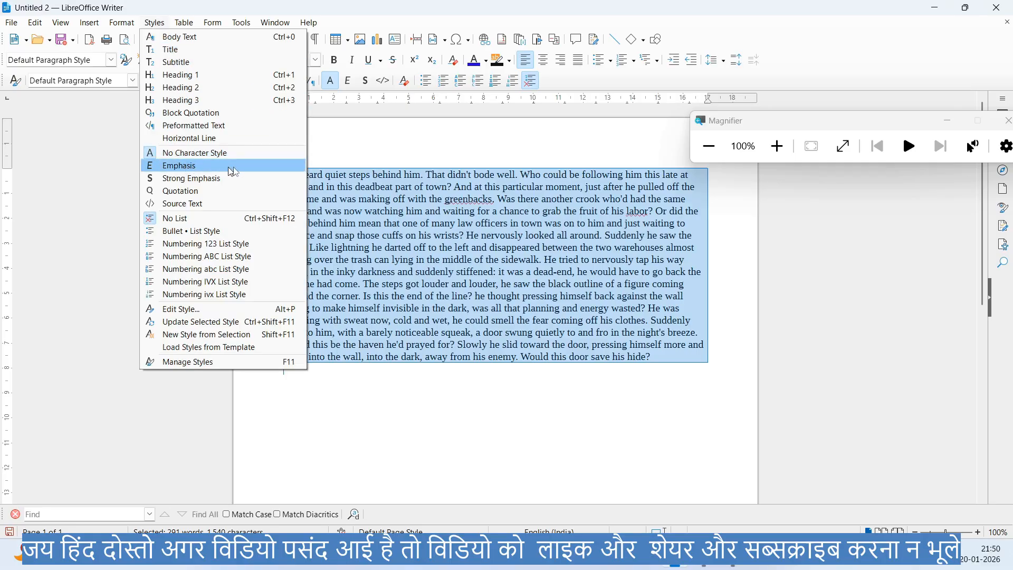
click(366, 153)
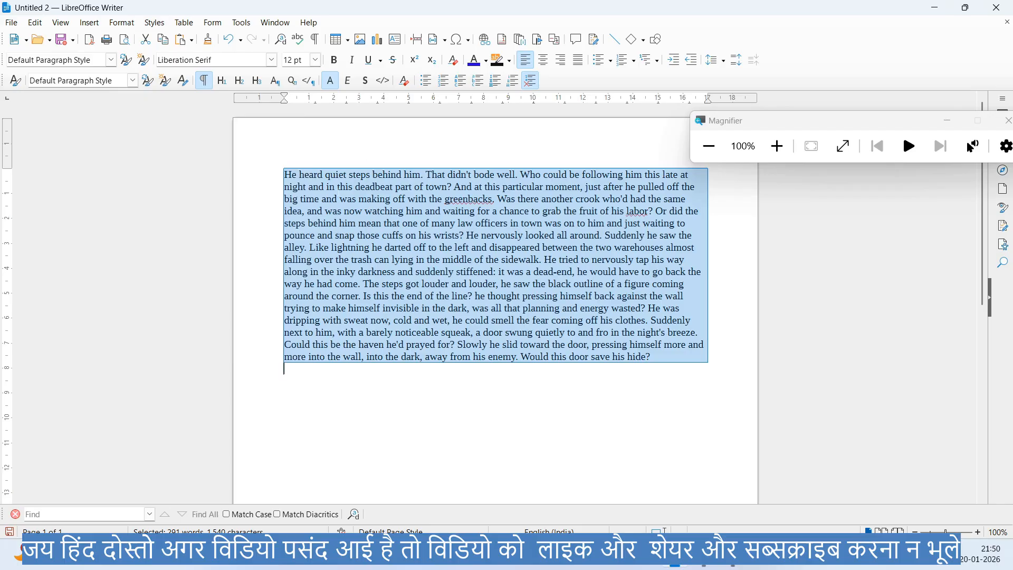
click(153, 23)
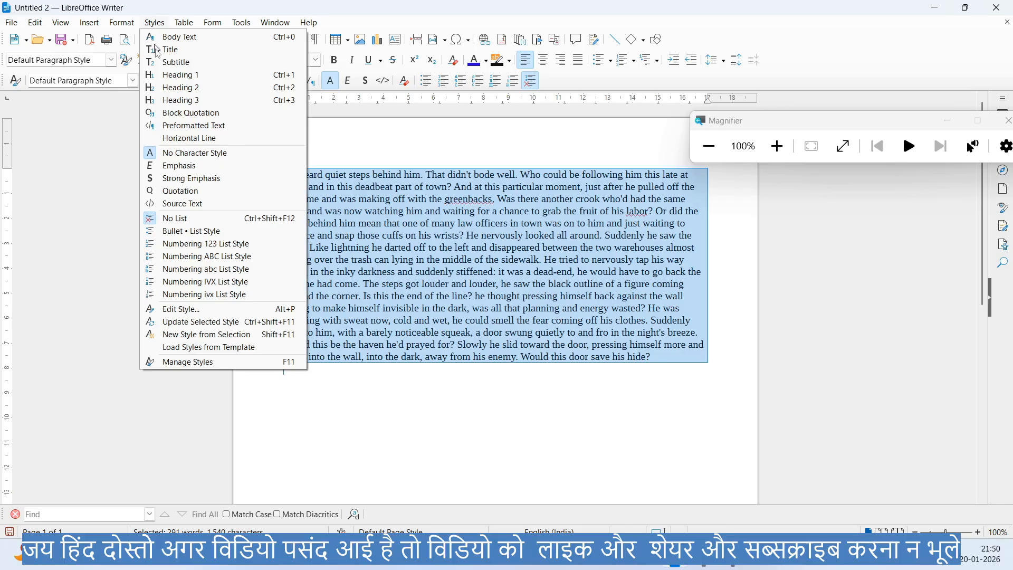
click(177, 165)
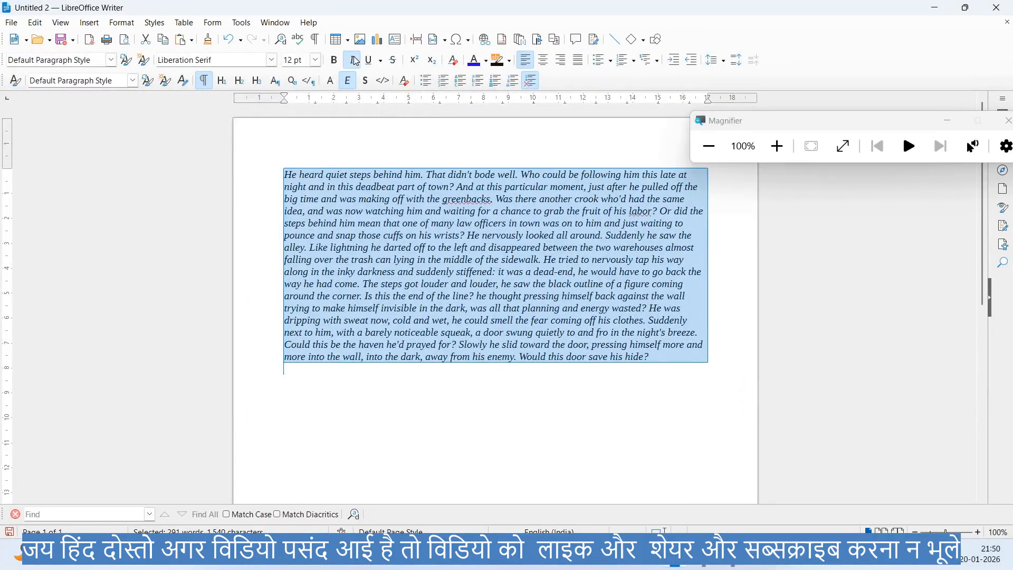
click(356, 61)
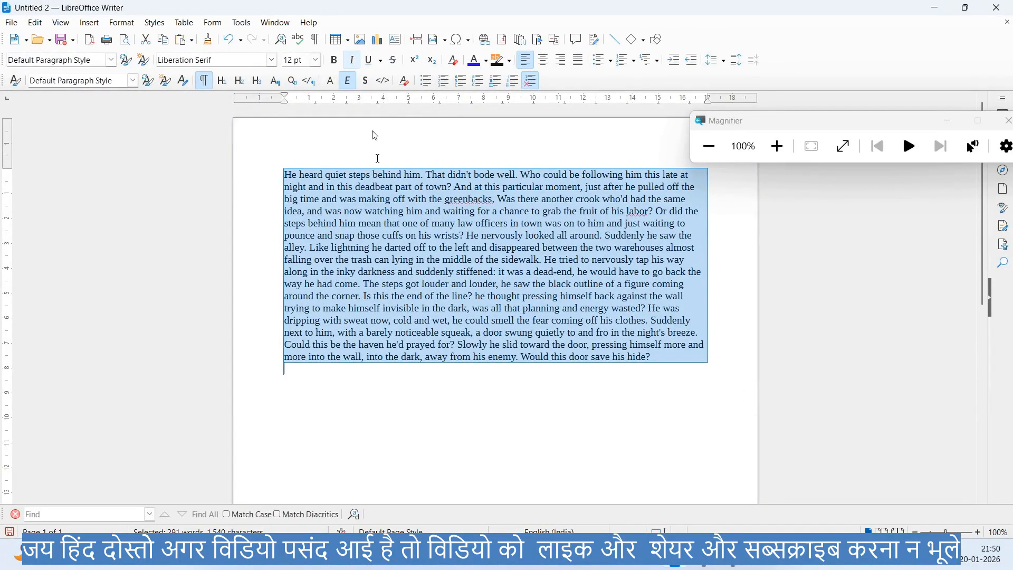
- Turn italic formatting back on for the selected text and reapply the Emphasis character style
click(353, 60)
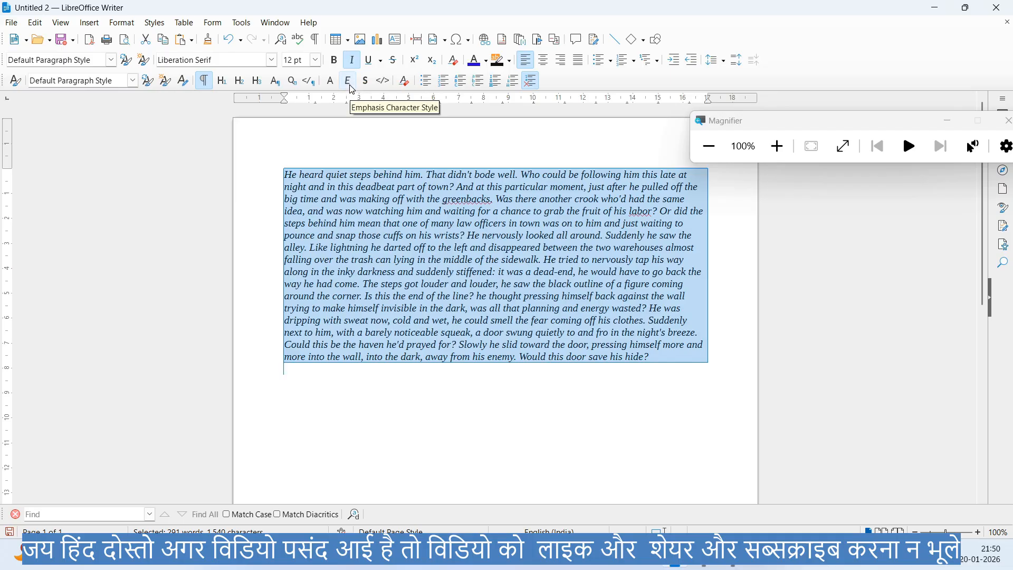
click(347, 81)
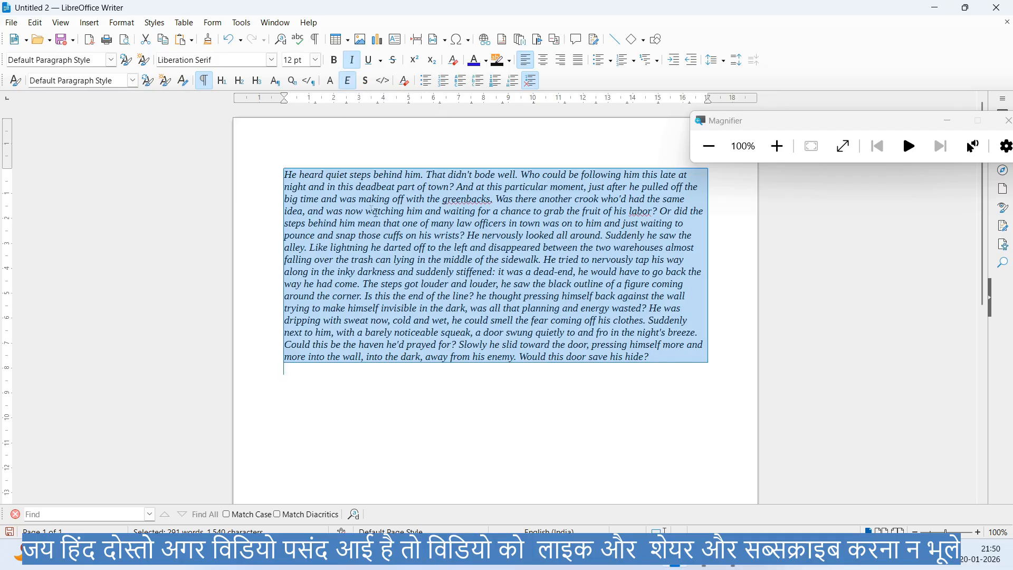
- Apply the Strong Emphasis character style to the selected text and toggle its bold formatting off and back on
click(154, 23)
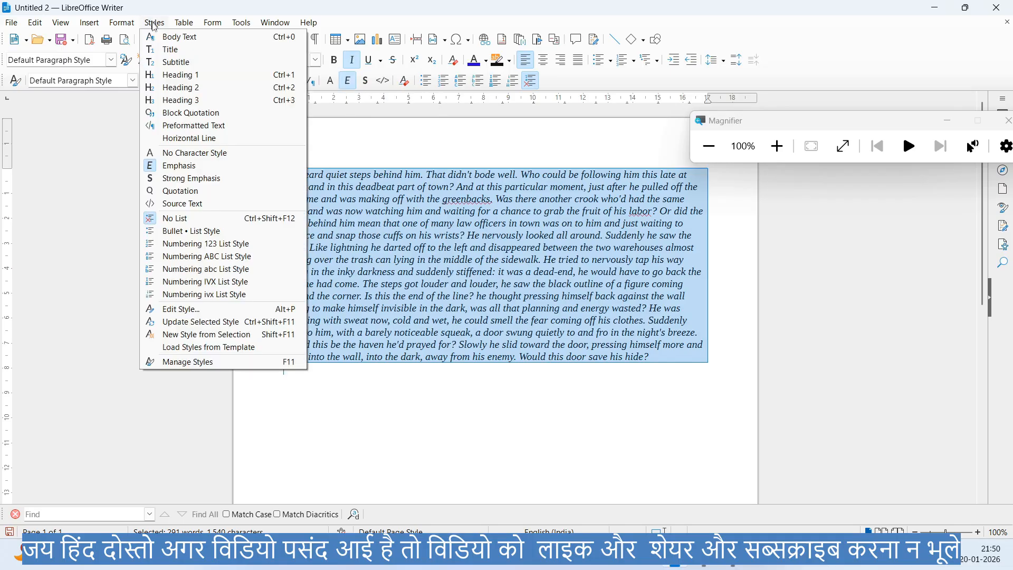
click(186, 179)
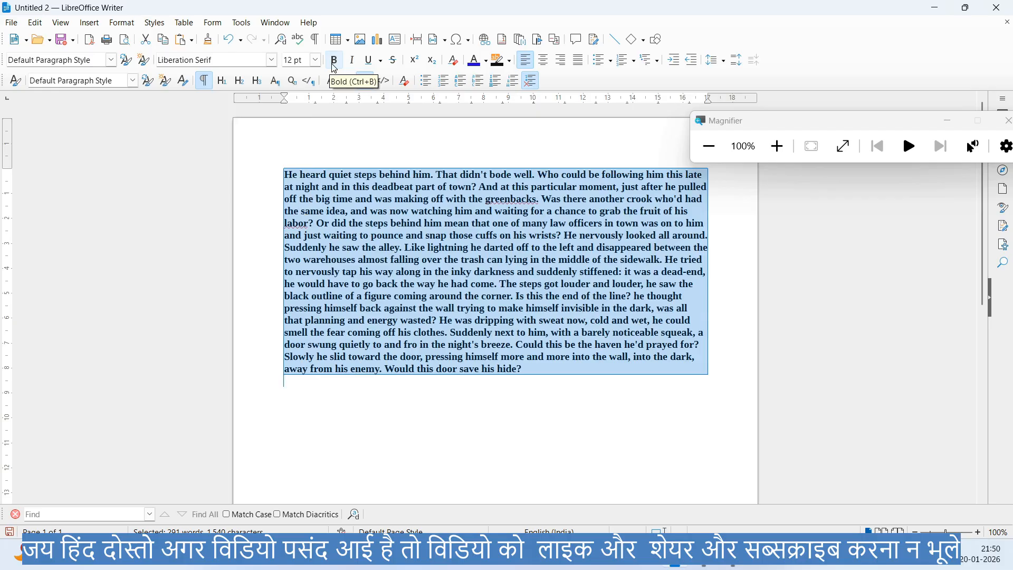
click(334, 63)
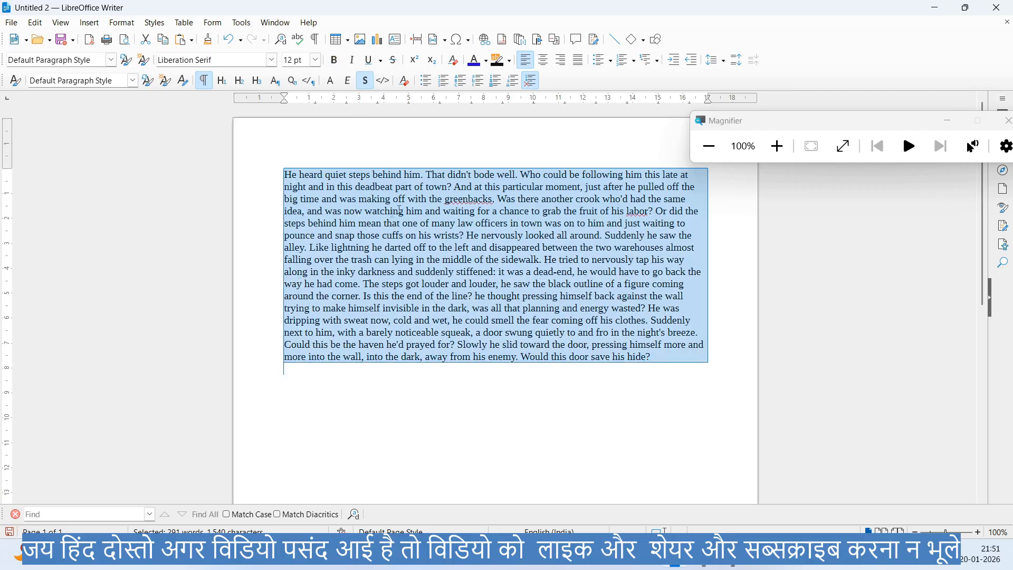
click(335, 69)
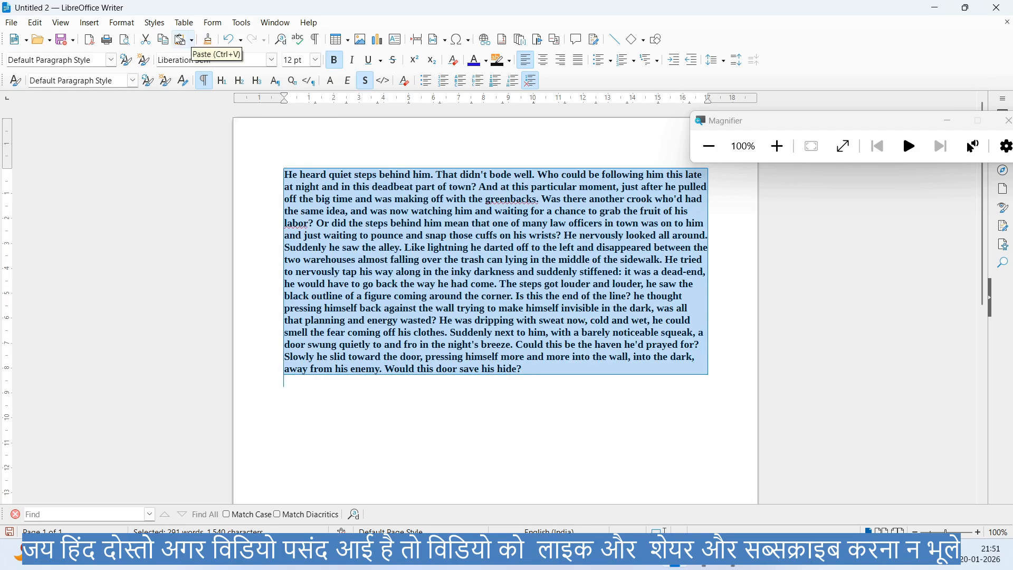
- Apply the Quotation character style to the selected bold text
click(154, 23)
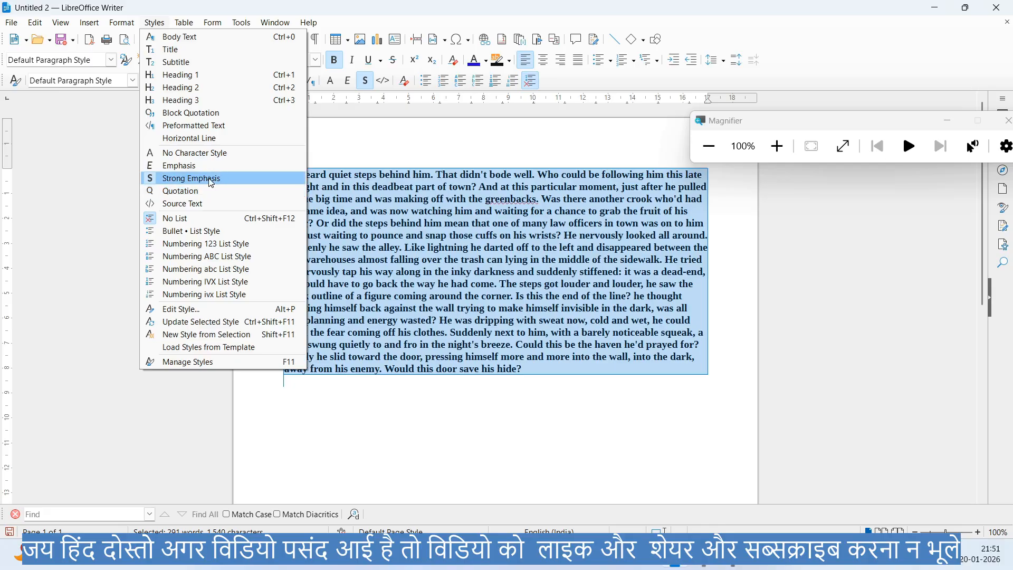
click(172, 191)
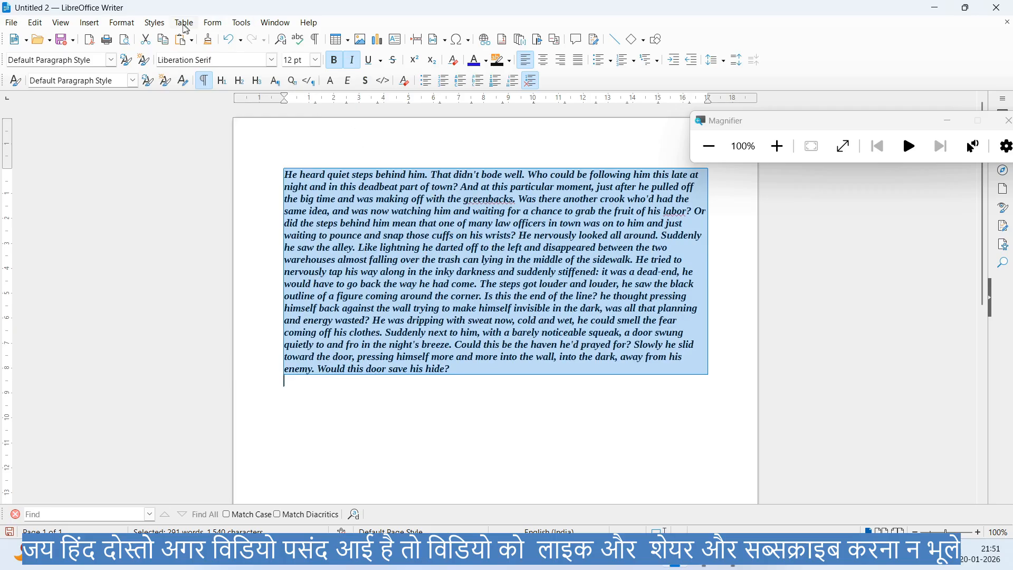
click(155, 23)
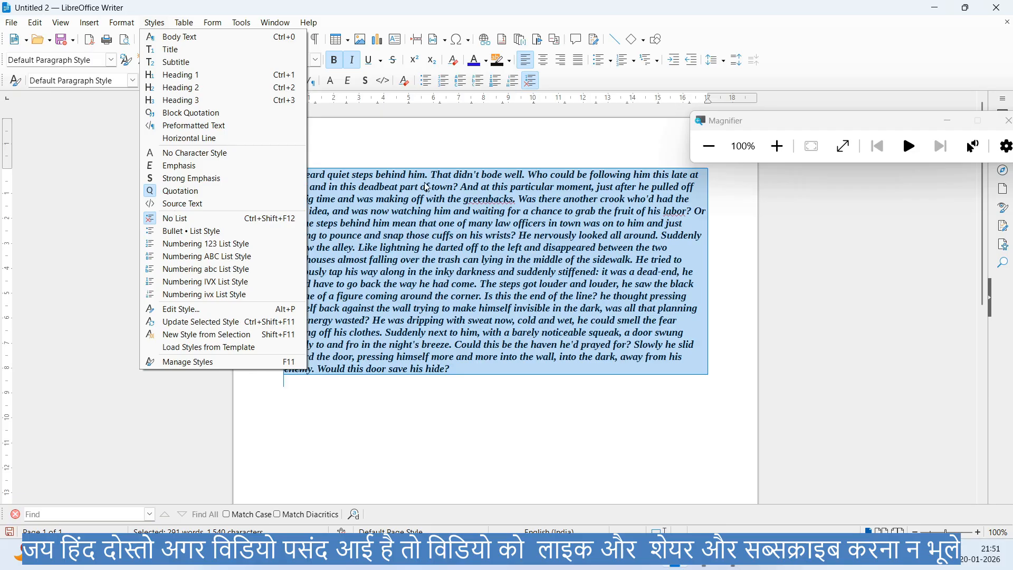
key(Escape)
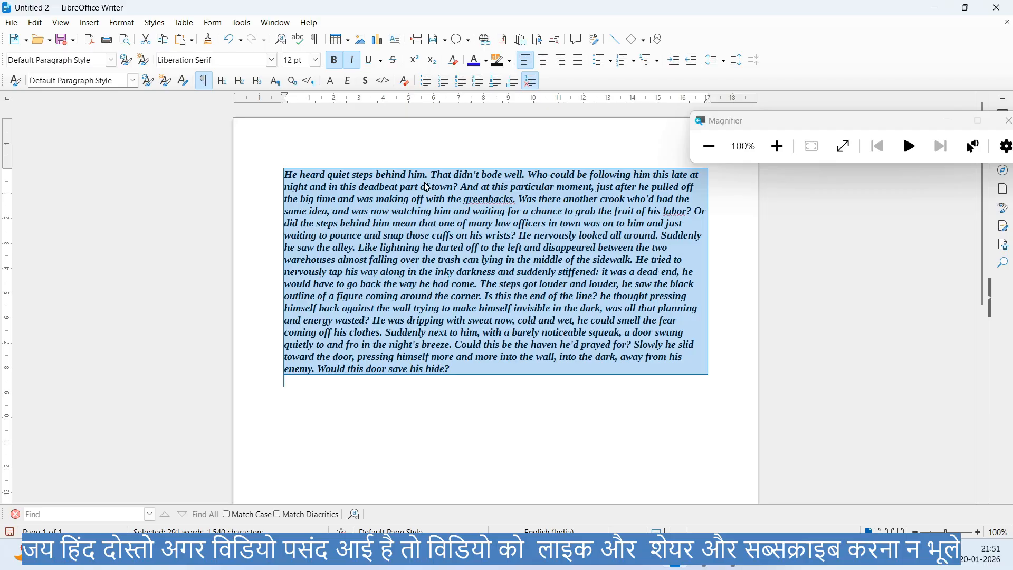
- Try the Source Text character style on the bold italic text and undo it
click(162, 26)
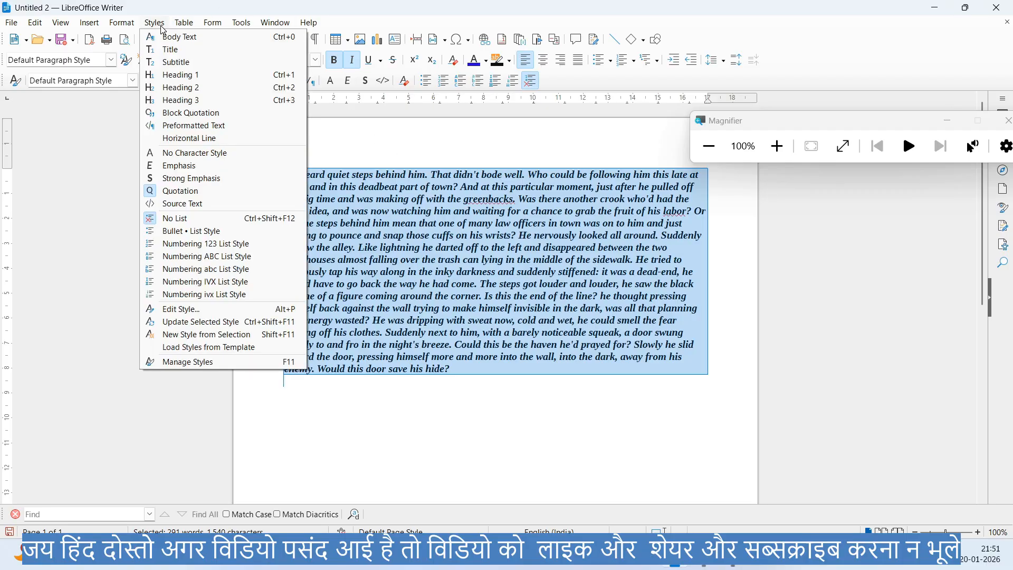
click(169, 205)
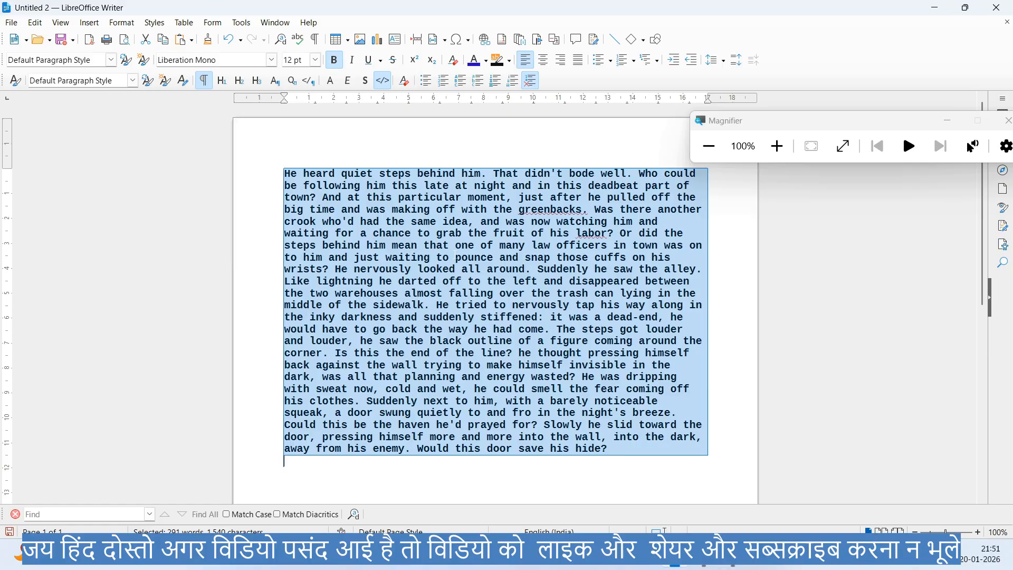
key(ctrl+z)
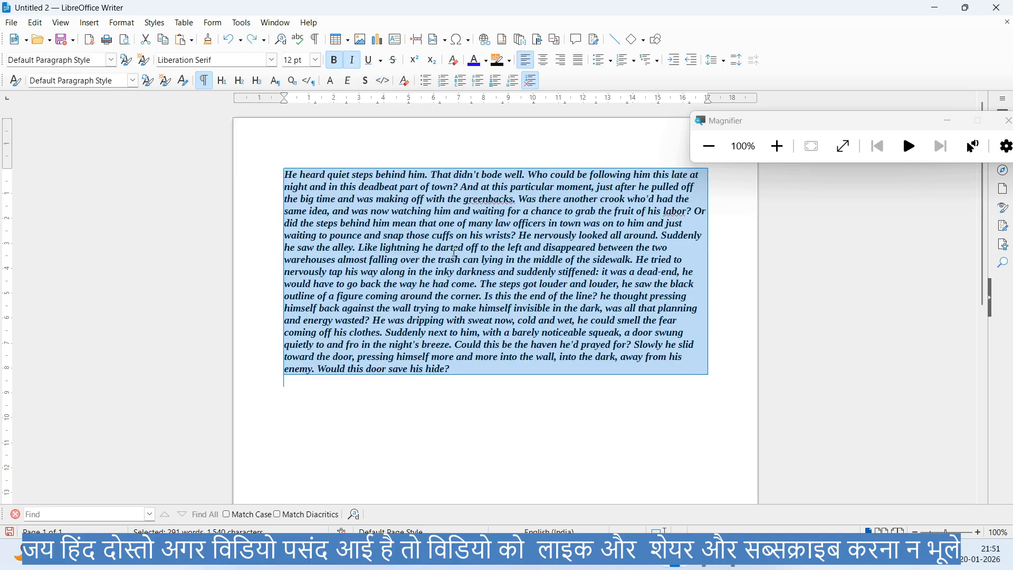
- Remove the italic and bold formatting from the selected text and apply the Source Text character style
click(352, 60)
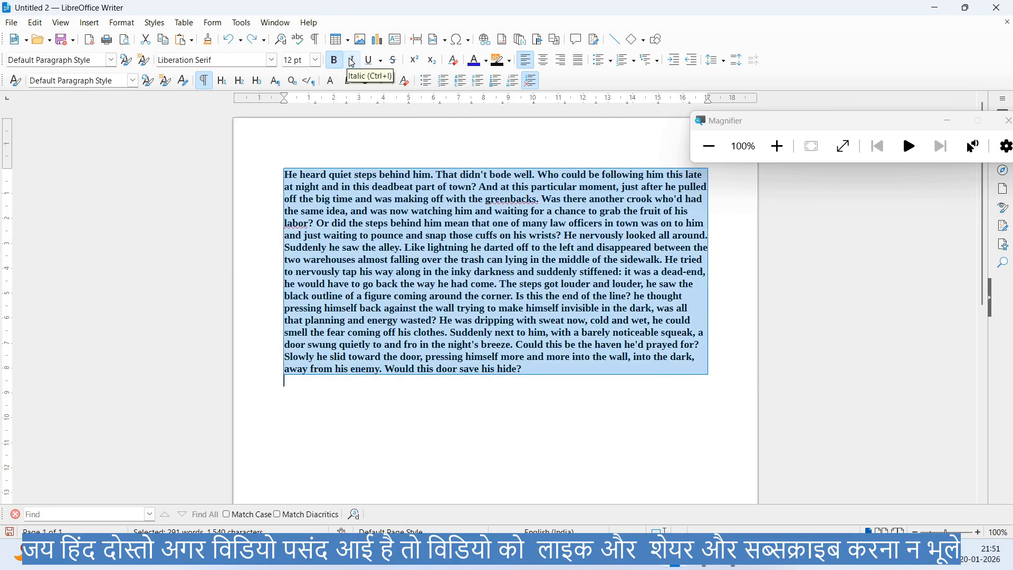
click(340, 60)
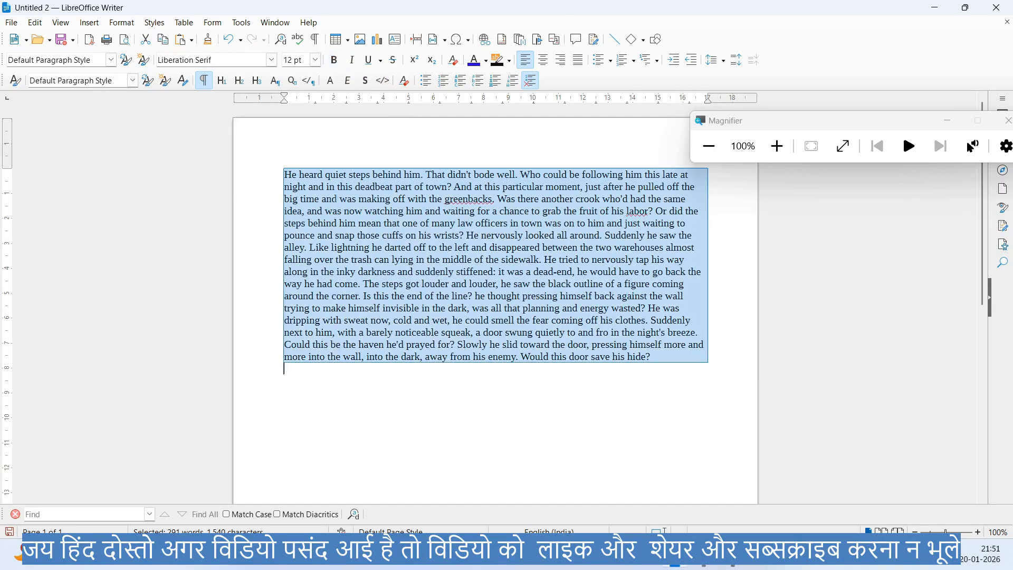
click(154, 23)
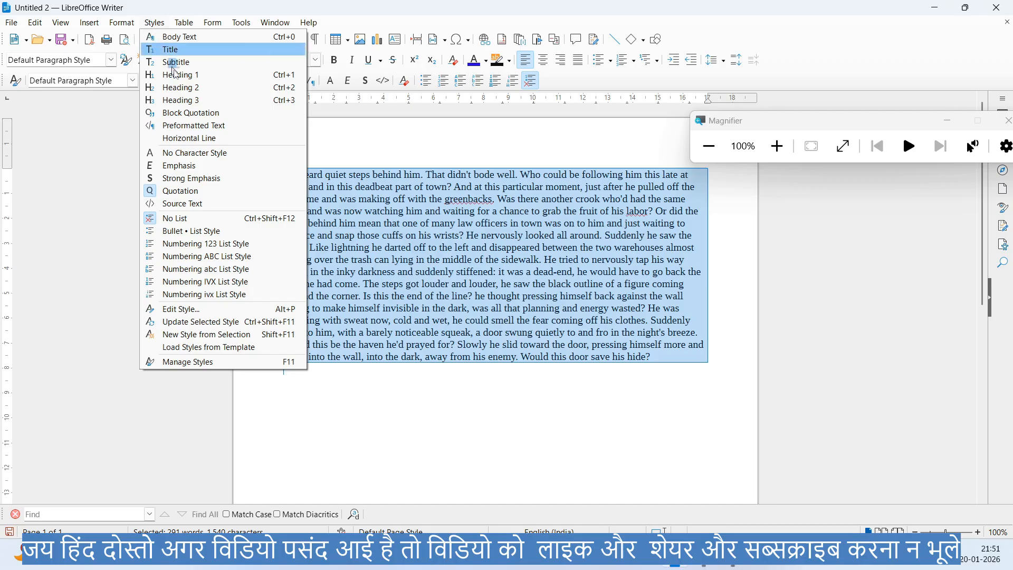
click(200, 203)
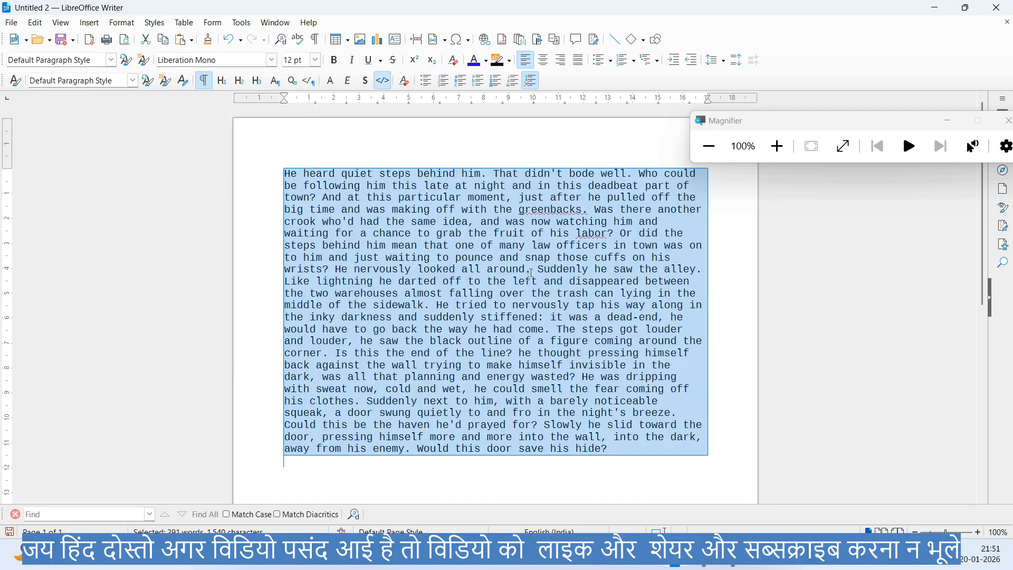